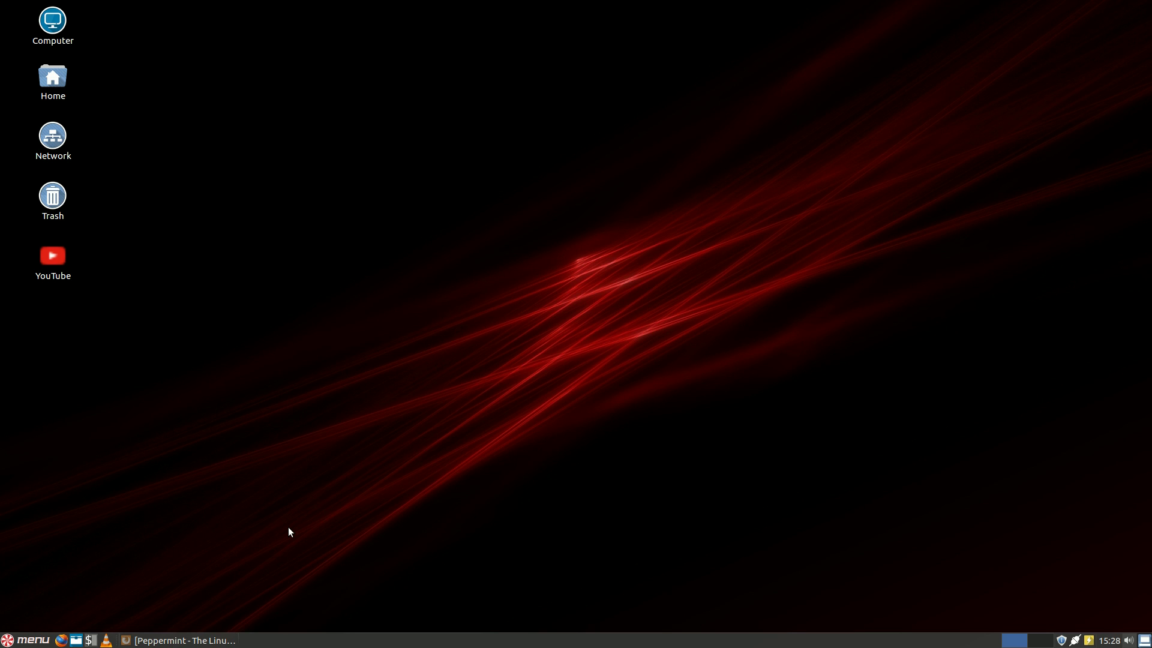
Open the Task Manager from the system tools
left_click(27, 640)
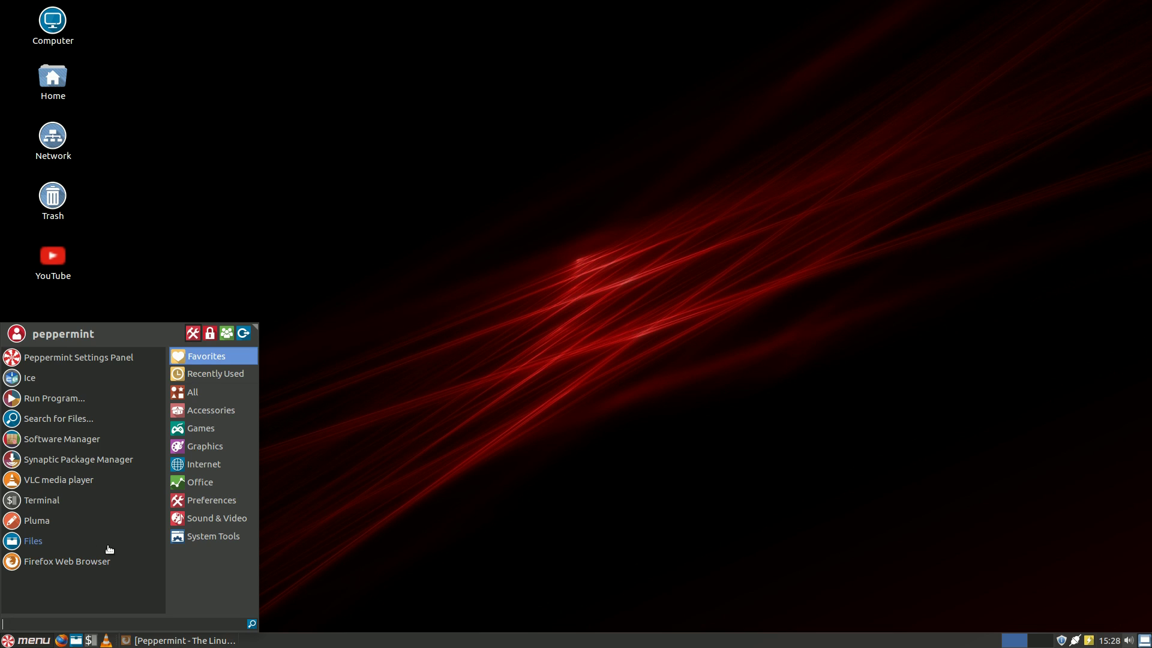
left_click(213, 537)
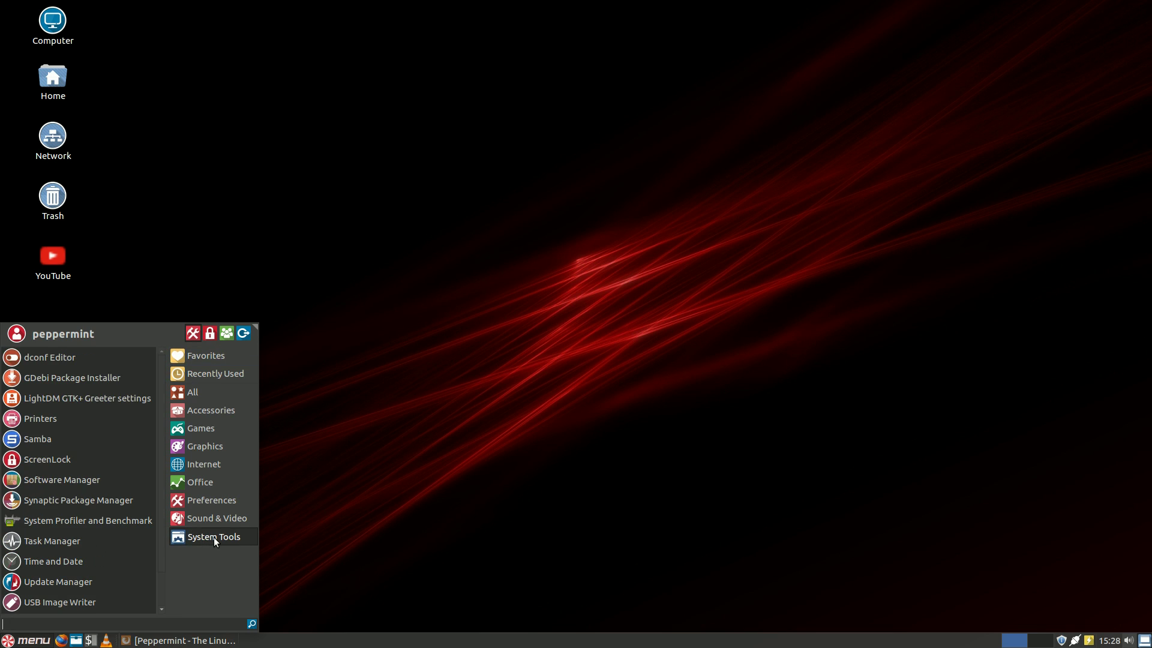
left_click(60, 541)
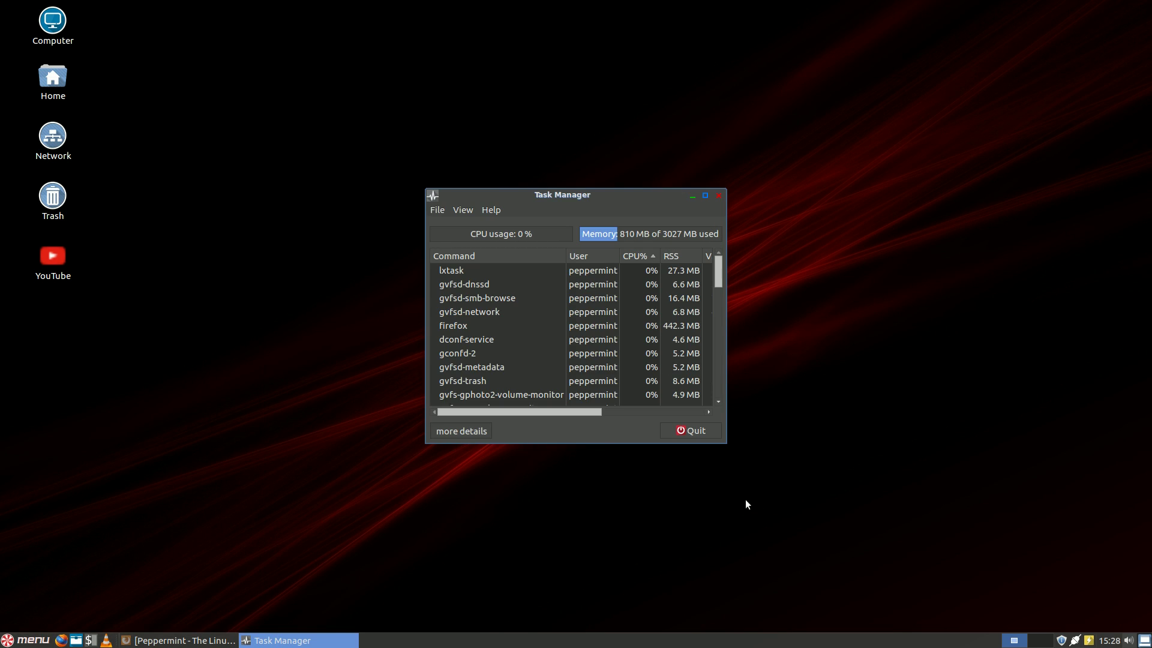
Enlarge and reposition the Task Manager window to show all its columns, and sort the processes by RSS
left_click(730, 444)
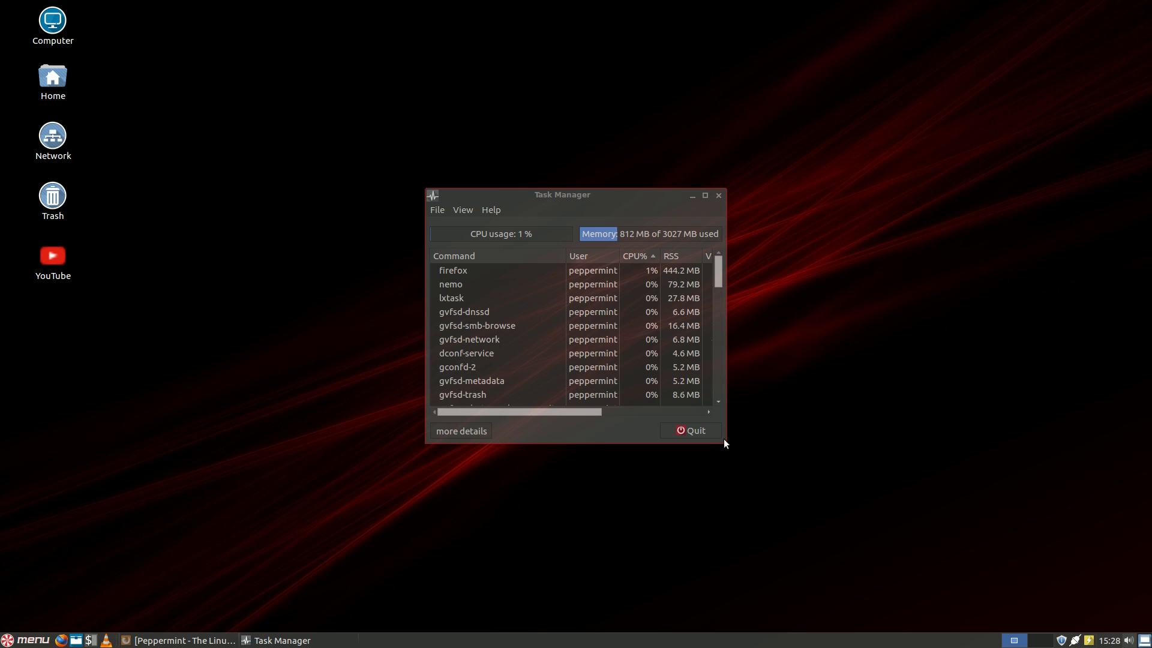
left_click_drag(725, 444, 759, 468)
left_click_drag(864, 510, 988, 593)
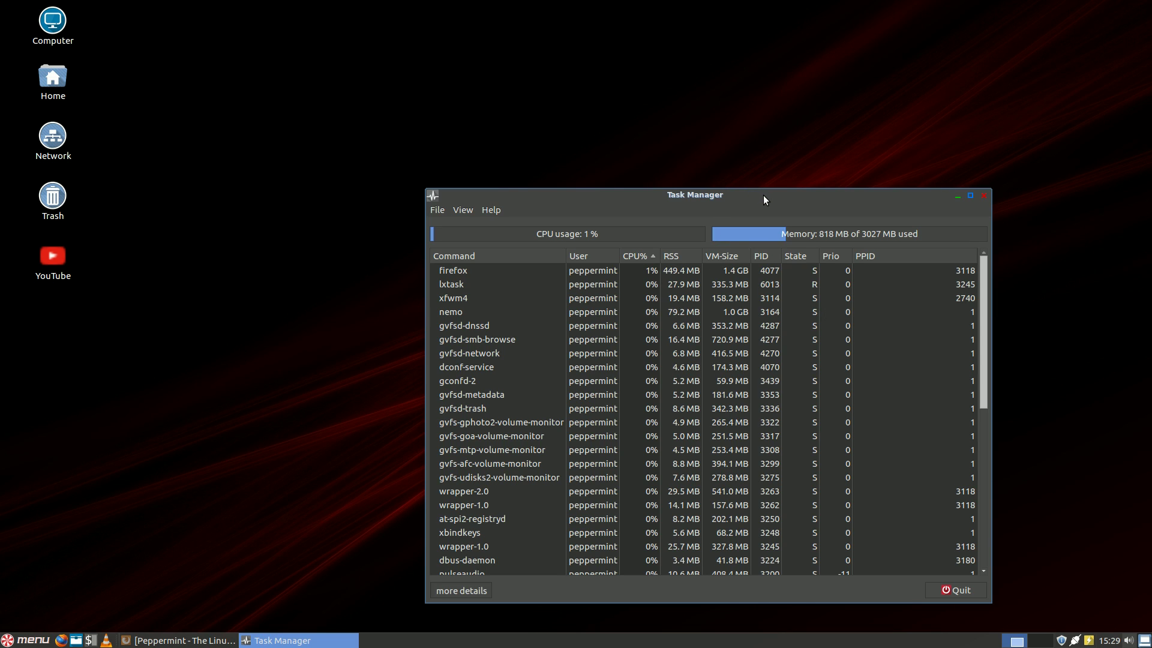
left_click_drag(763, 195, 740, 108)
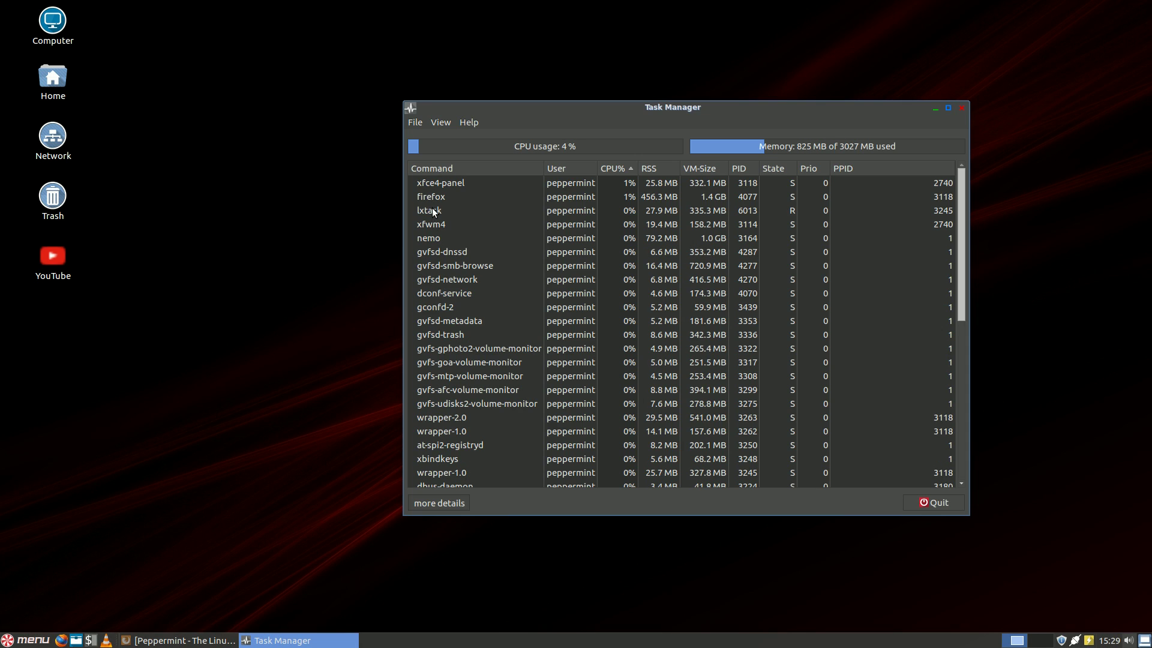
left_click(658, 170)
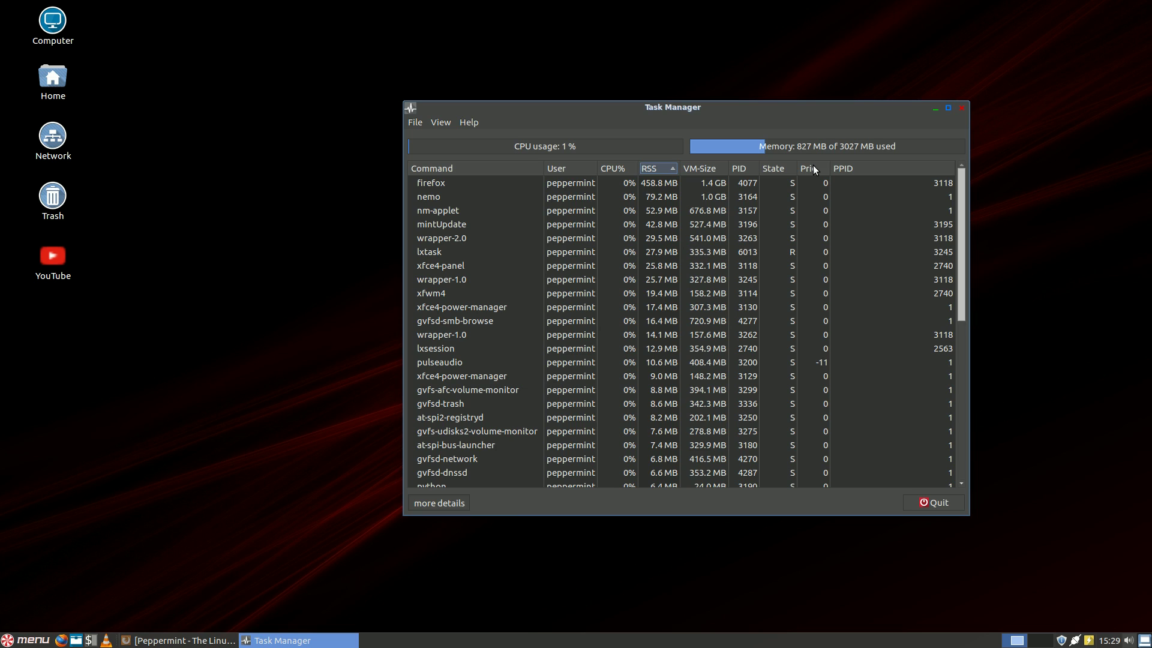
Restore the minimized Firefox window showing the Peppermint website
right_click(199, 638)
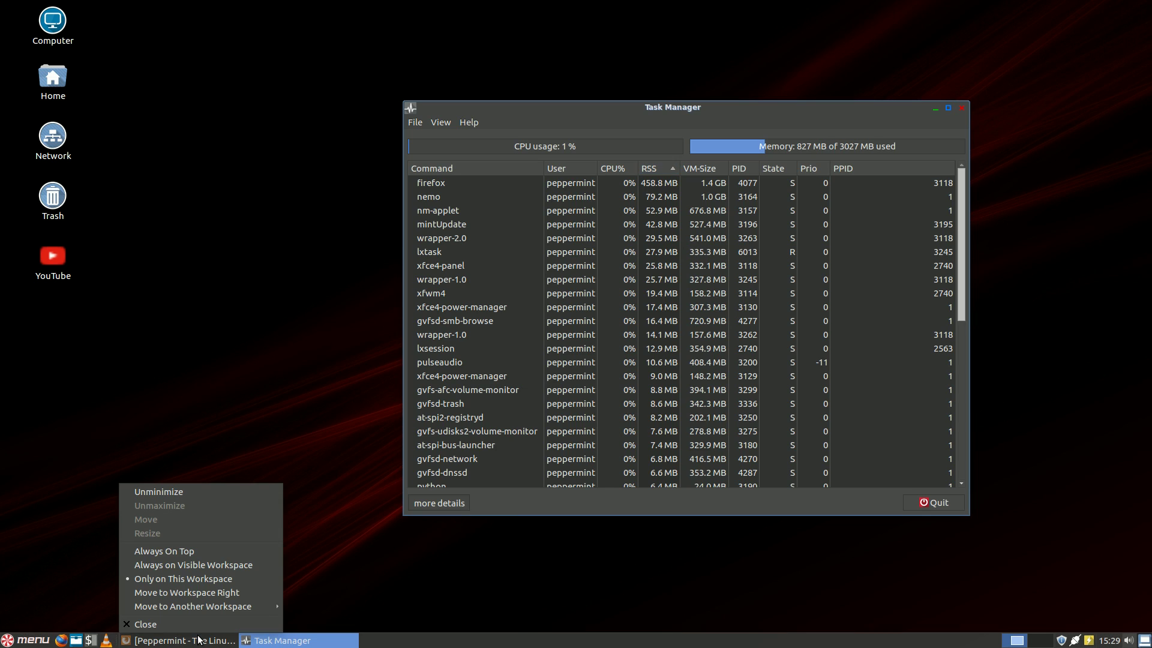
left_click(130, 291)
left_click(182, 642)
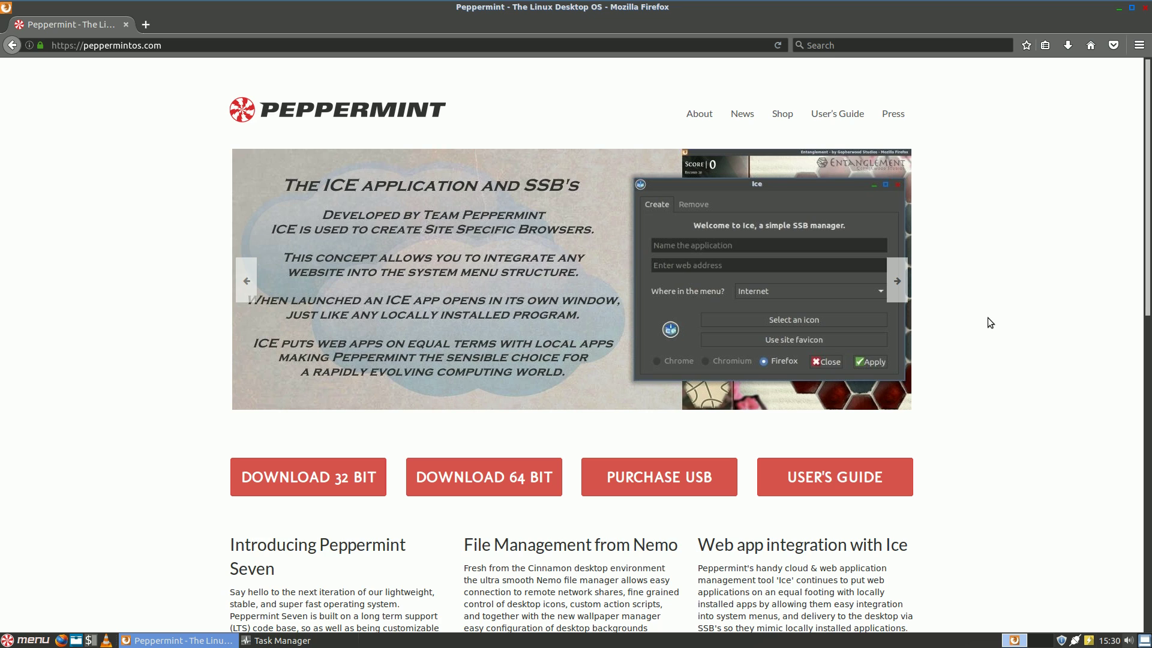
Examine the Peppermint home page, including its download options, feature introductions and latest news
scroll(600, 300, "down", 2)
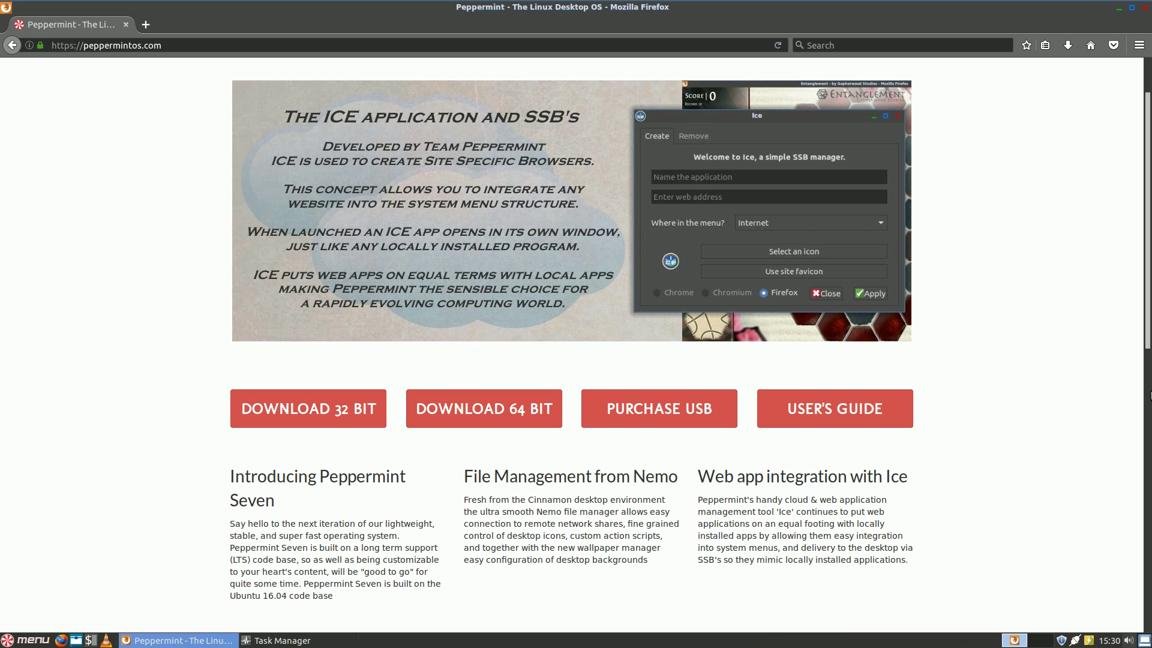
scroll(1014, 411, "up", 2)
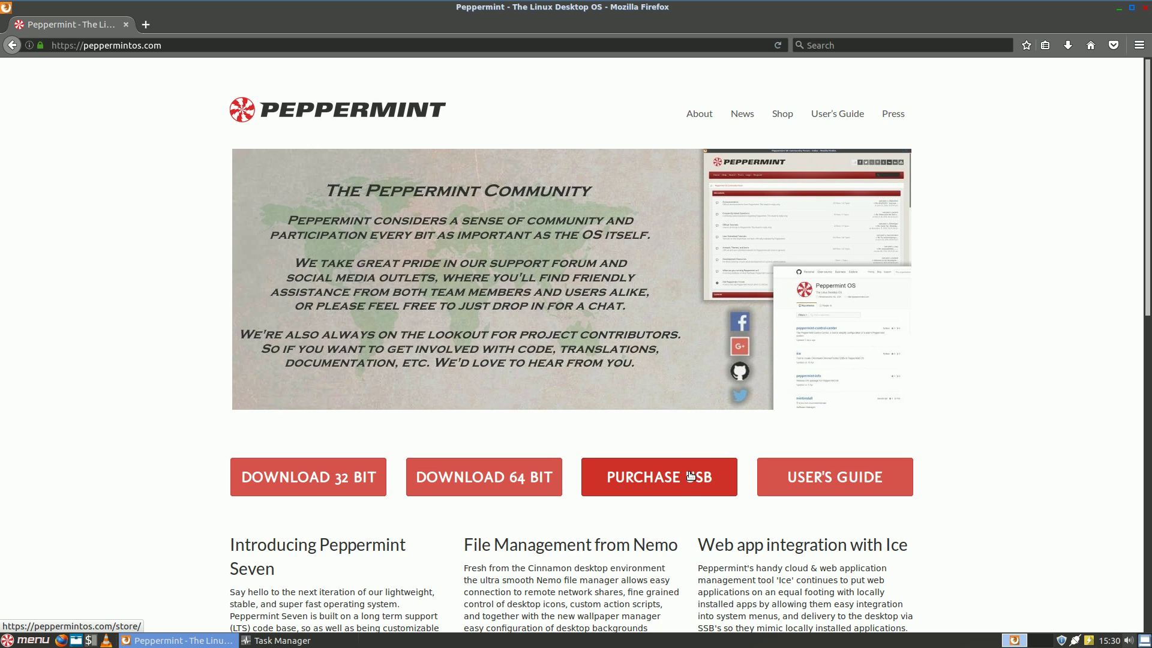
scroll(675, 471, "down", 1)
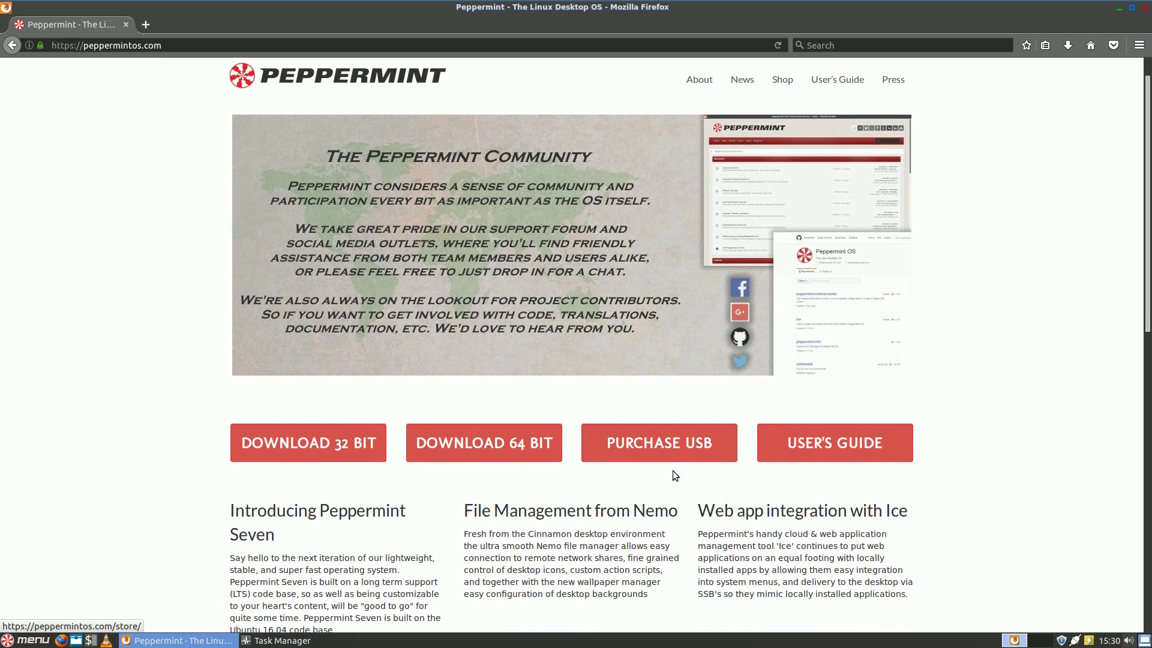
scroll(676, 475, "down", 1)
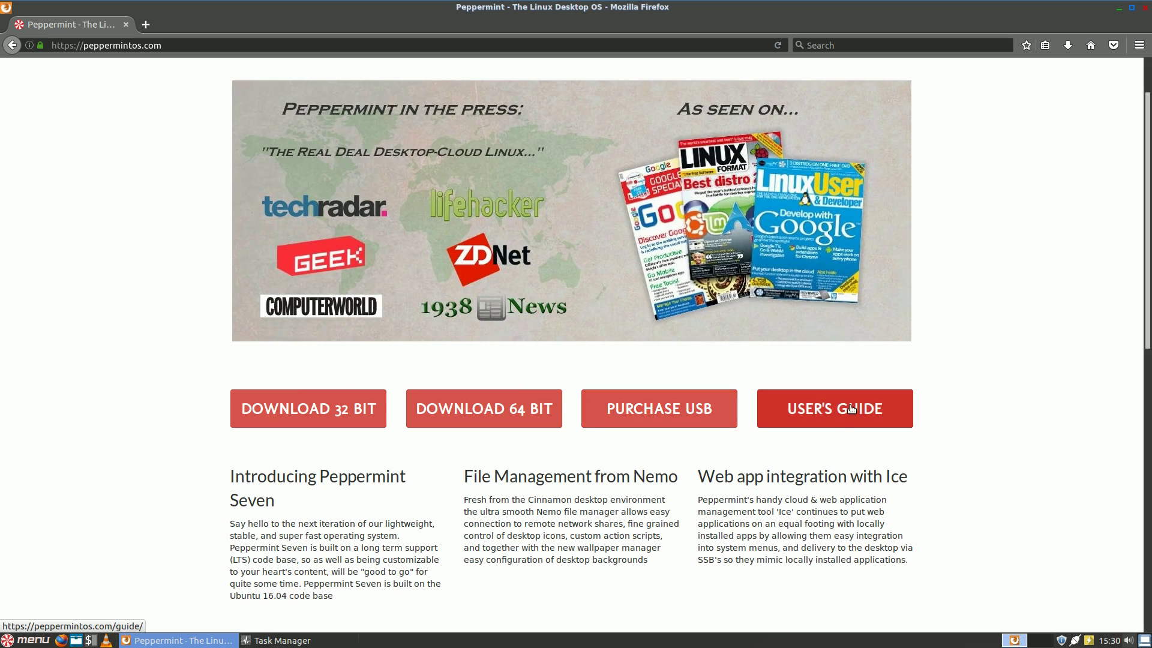
scroll(861, 427, "up", 2)
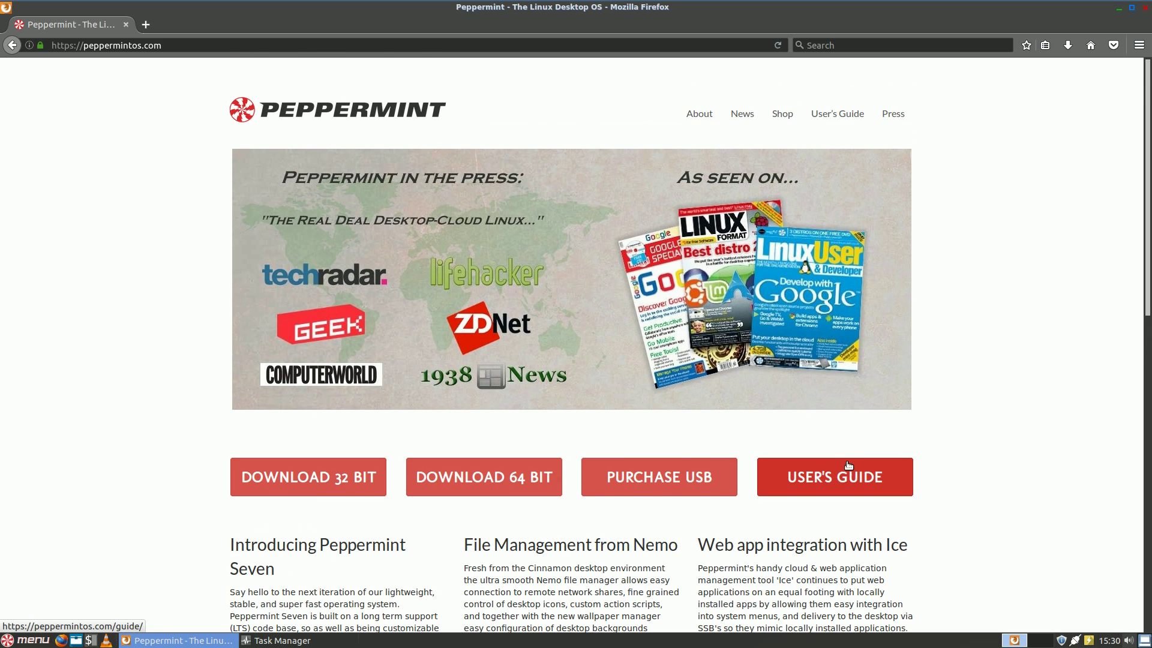
scroll(867, 430, "down", 6)
scroll(867, 430, "down", 5)
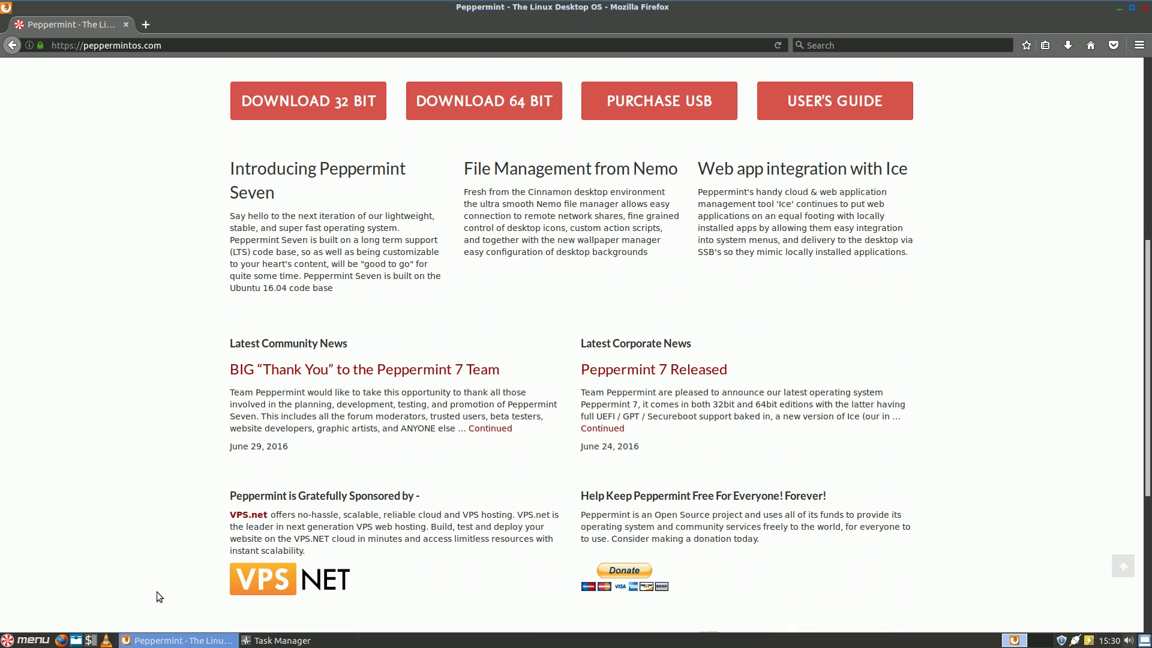
scroll(713, 503, "up", 6)
scroll(713, 503, "up", 5)
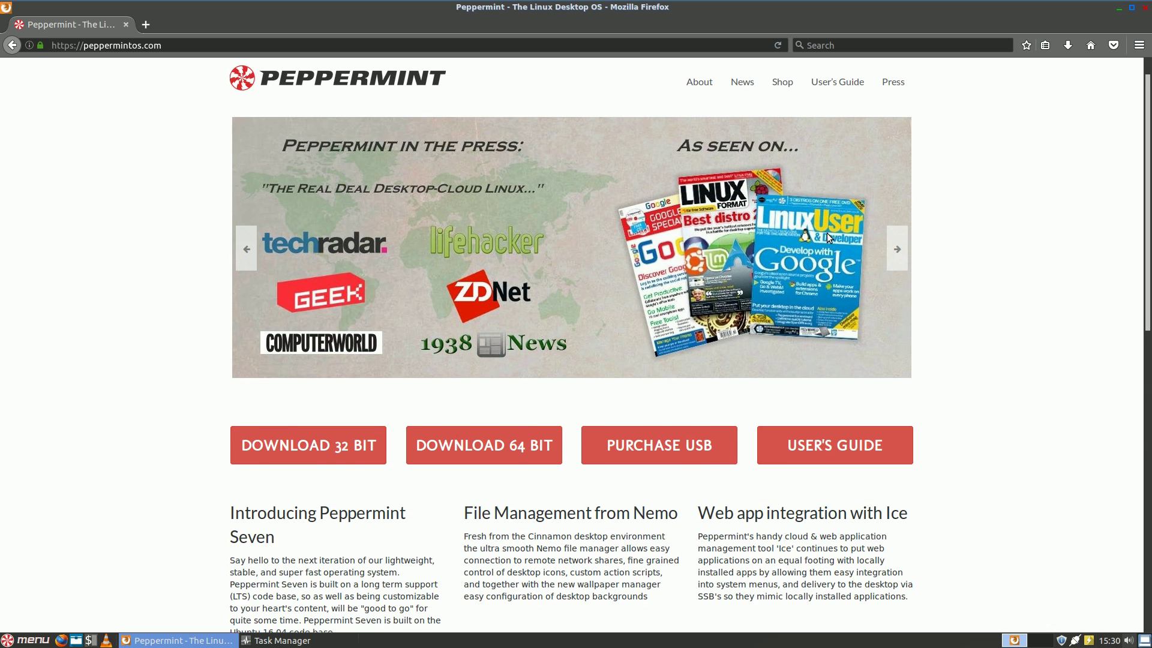
Open the Peppermint User's Guide page to review its chapter list, and close the browser
left_click(851, 484)
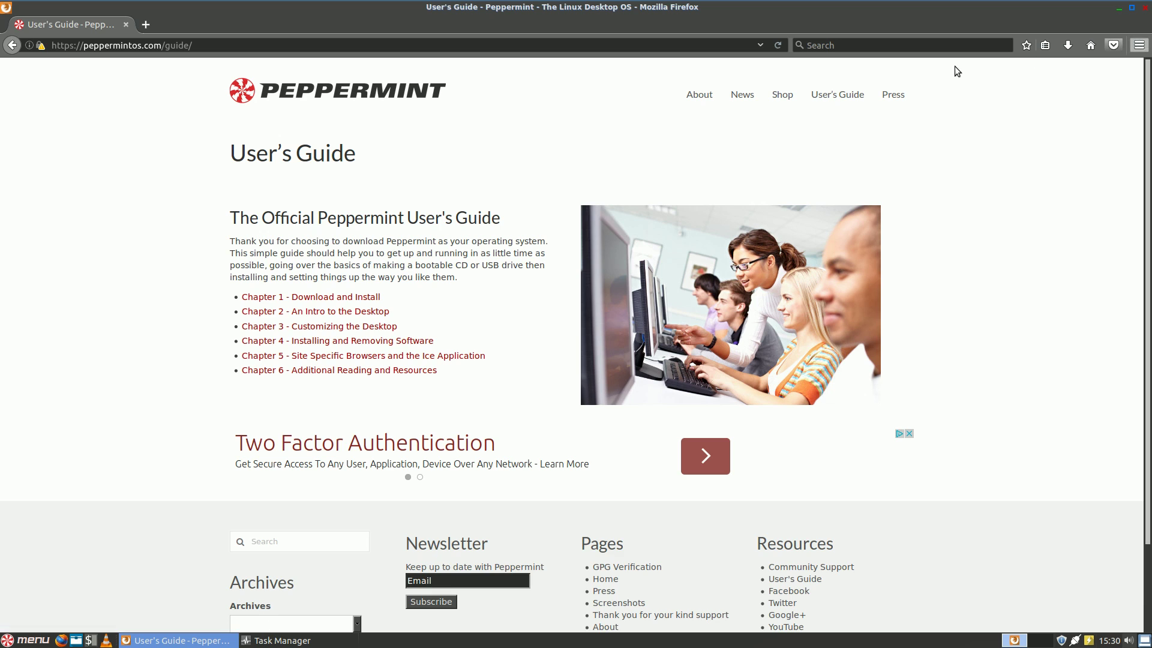
scroll(717, 269, "down", 1)
scroll(753, 282, "down", 3)
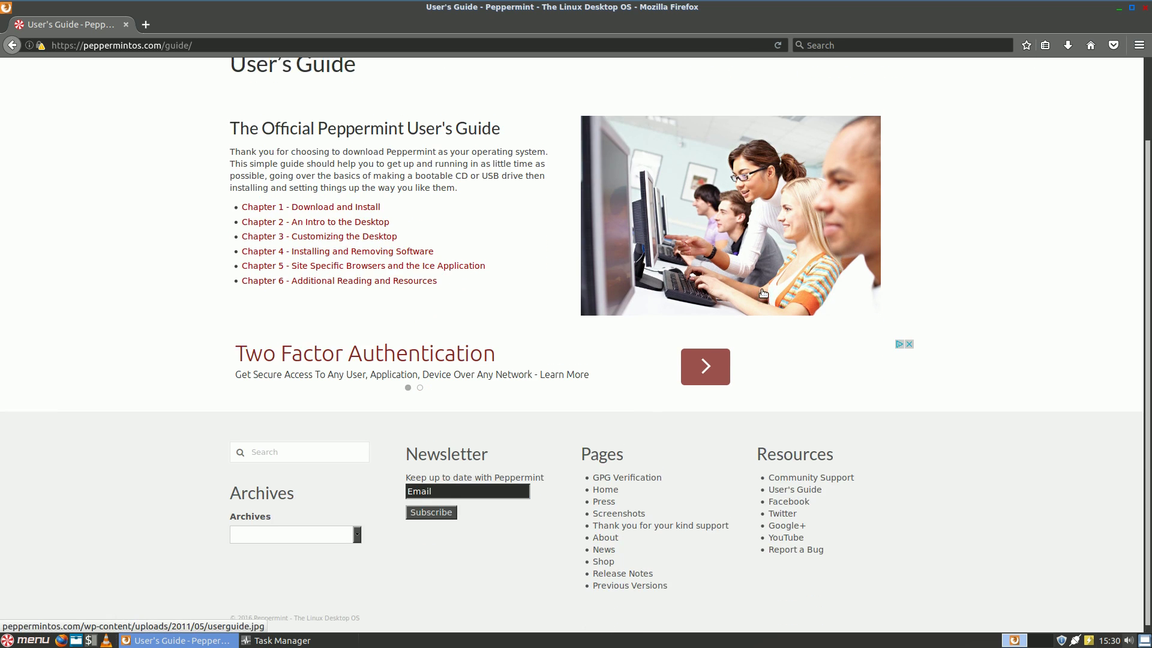
scroll(761, 288, "up", 4)
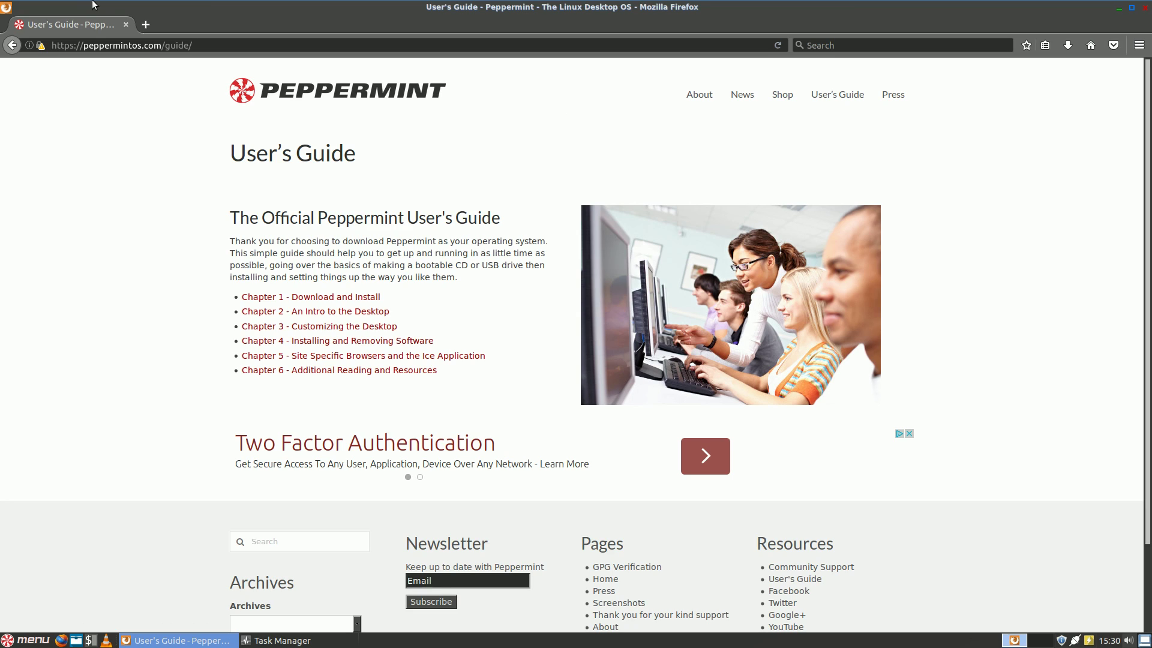
left_click(1144, 10)
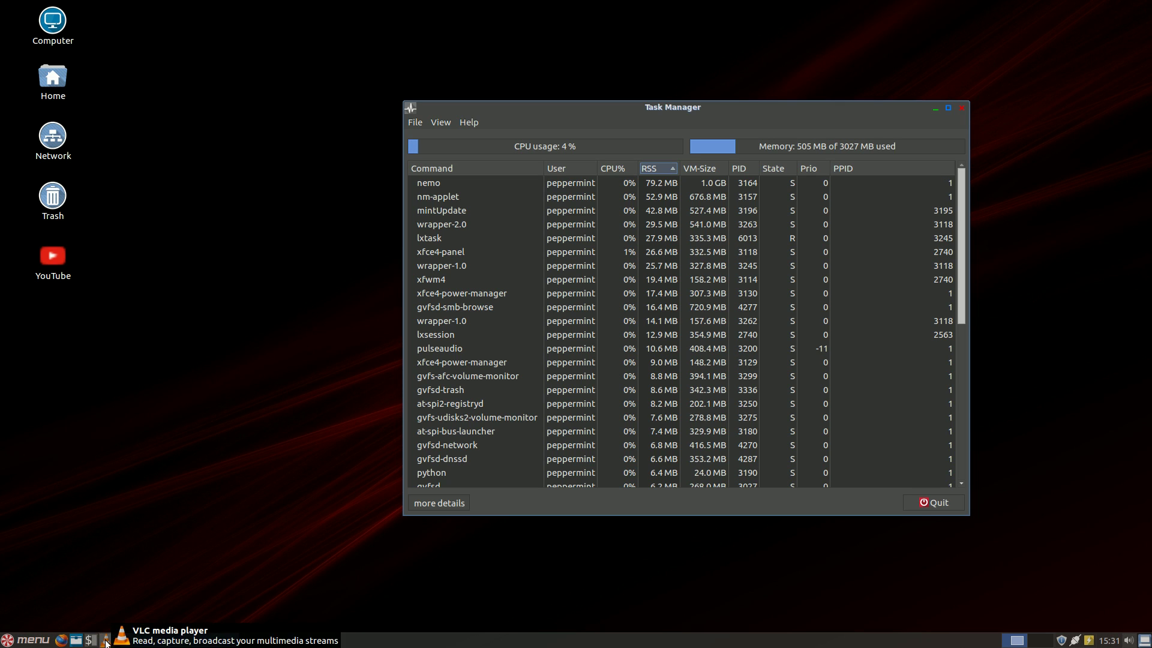
Look over the Graphics applications among the installed programs, and close the Task Manager
left_click(33, 640)
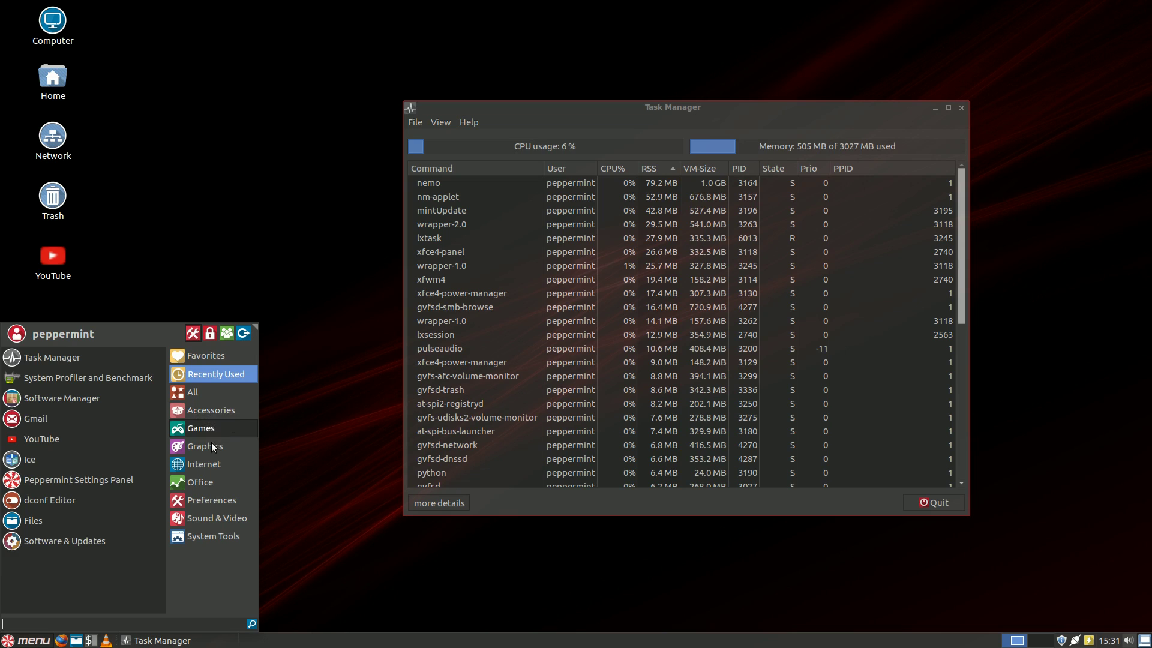
mouse_move(211, 466)
key("Up")
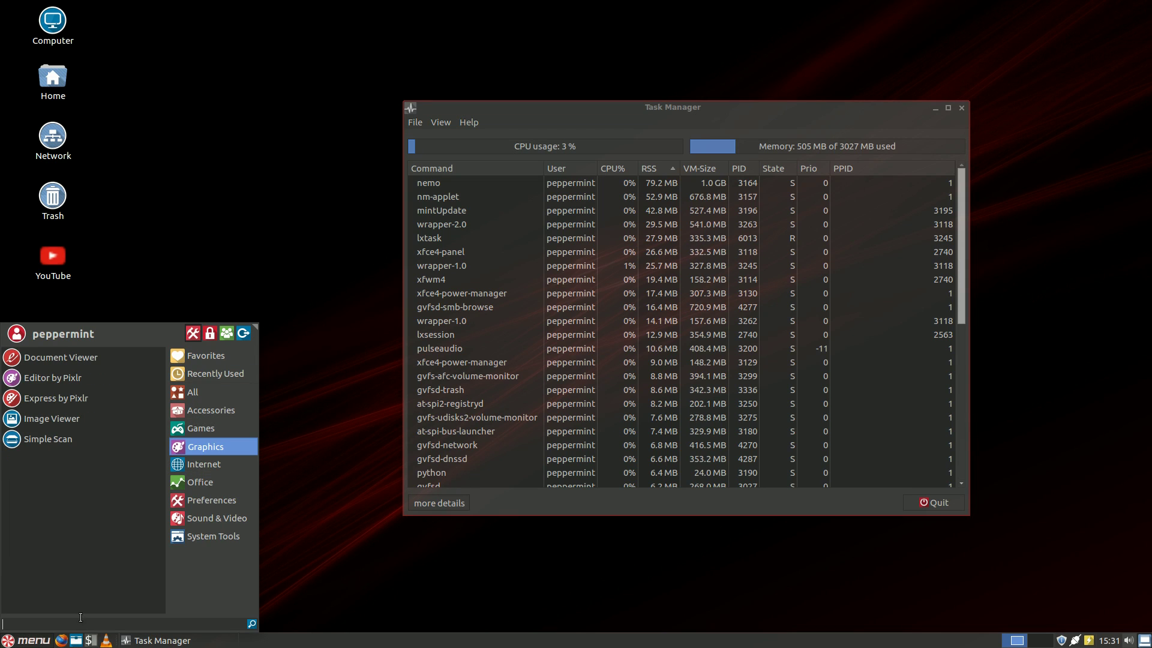
mouse_move(185, 438)
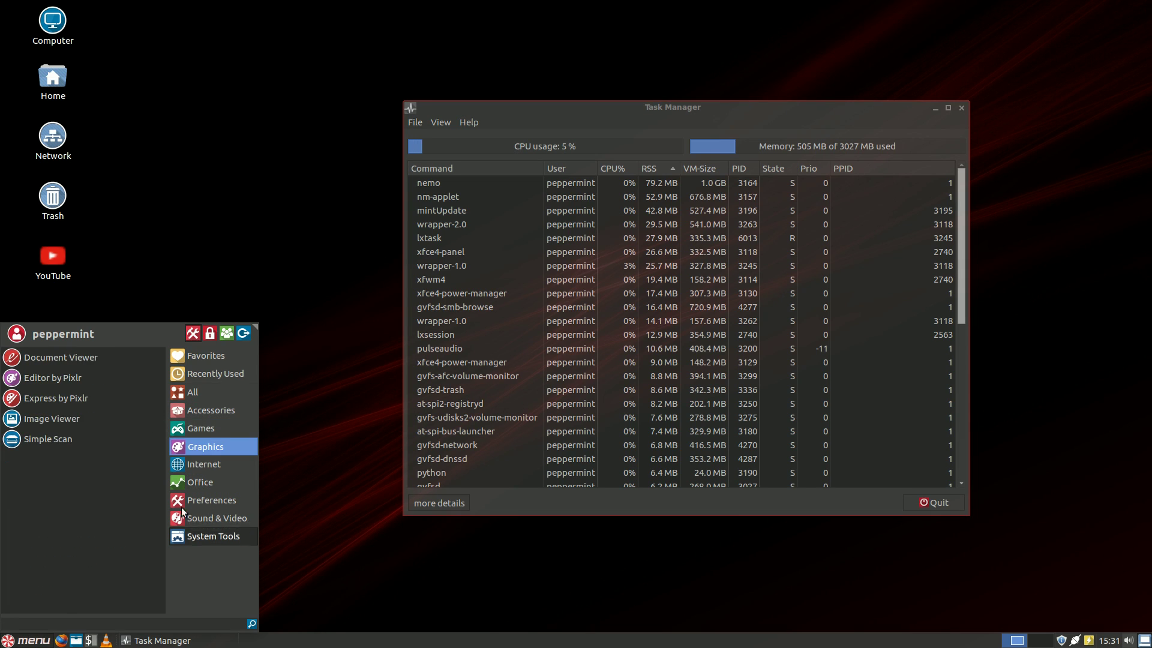
left_click(328, 241)
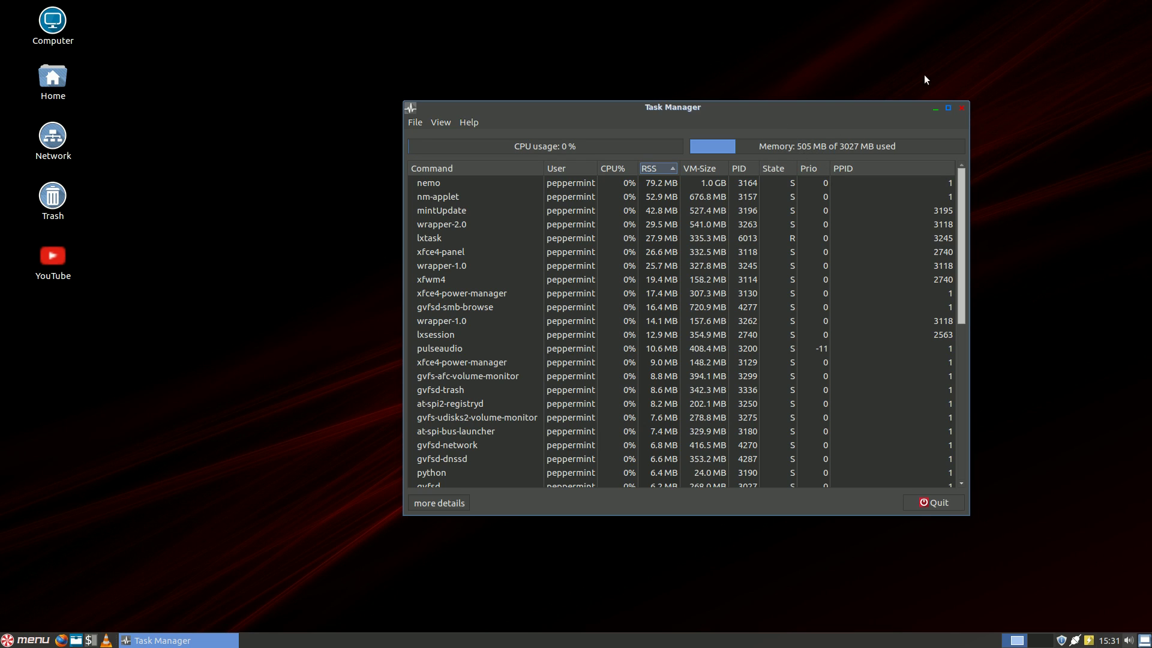
left_click(961, 109)
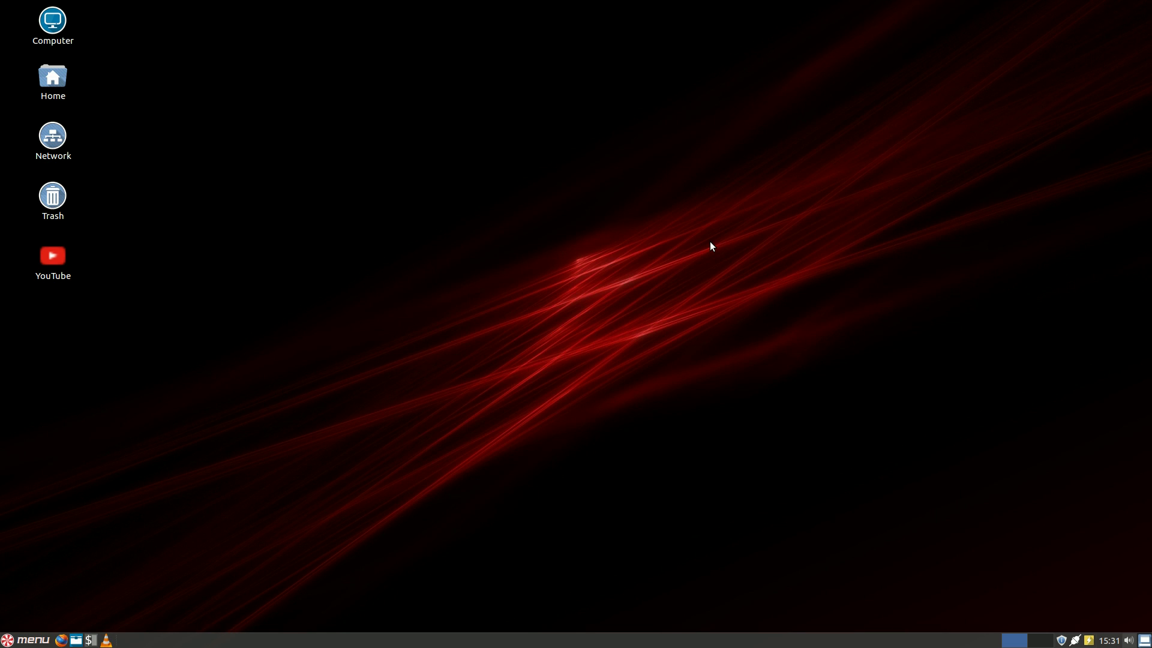
Search the installed applications for "fire" and clear the search
left_click(25, 639)
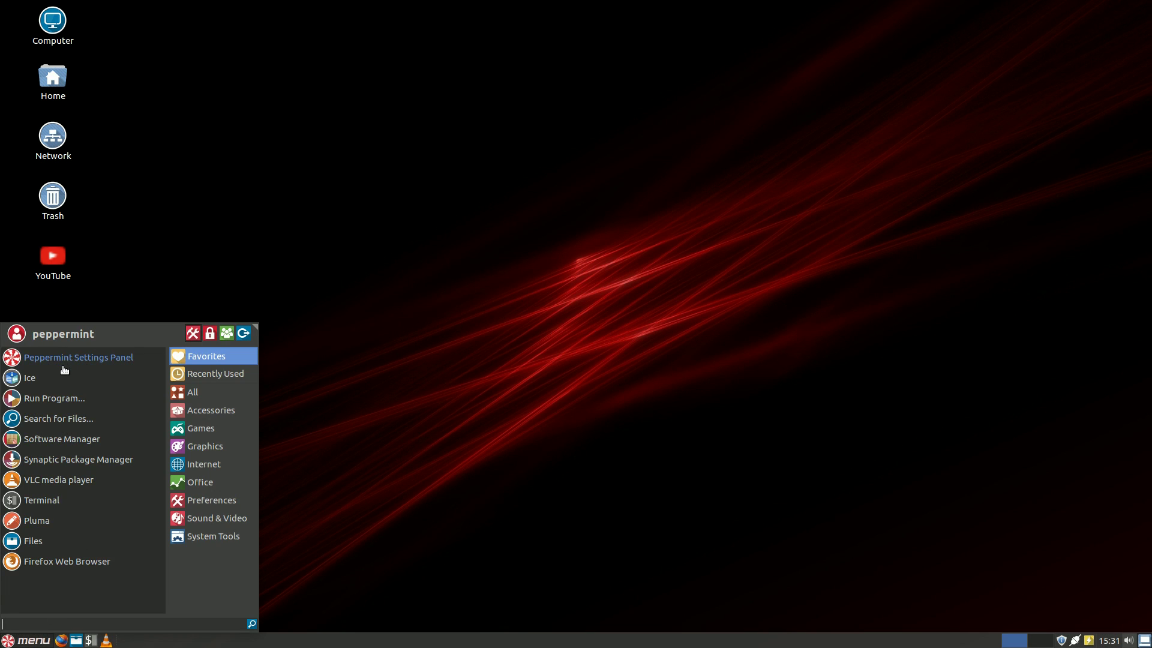
left_click(314, 502)
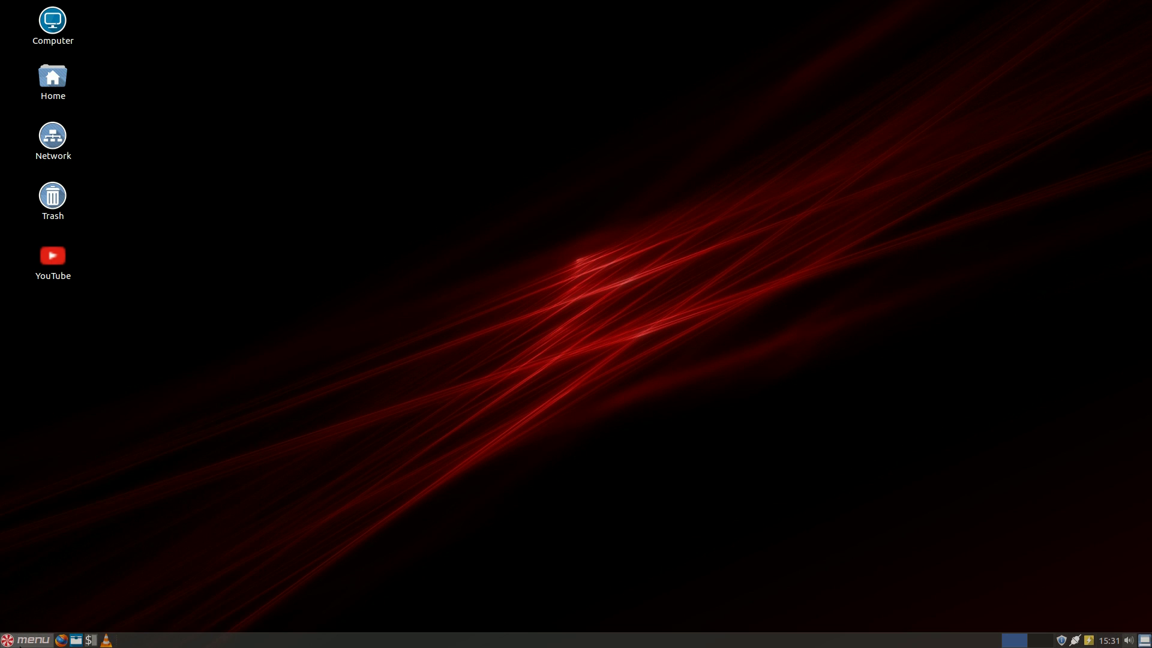
key("super")
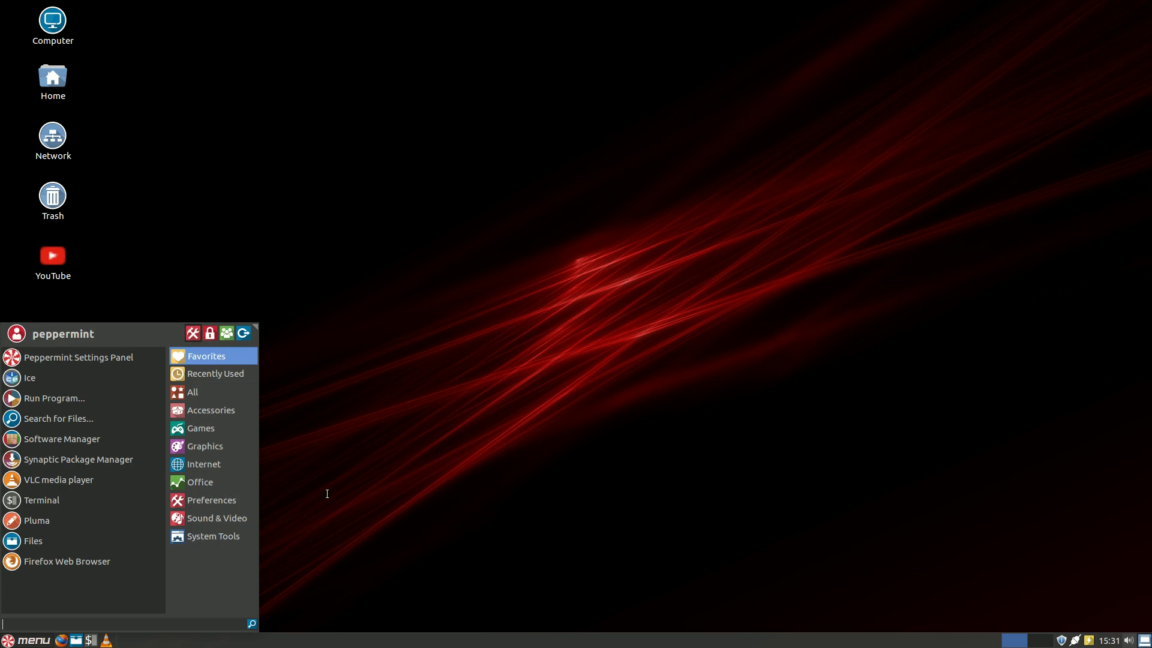
key("super")
key("super")
type("fire")
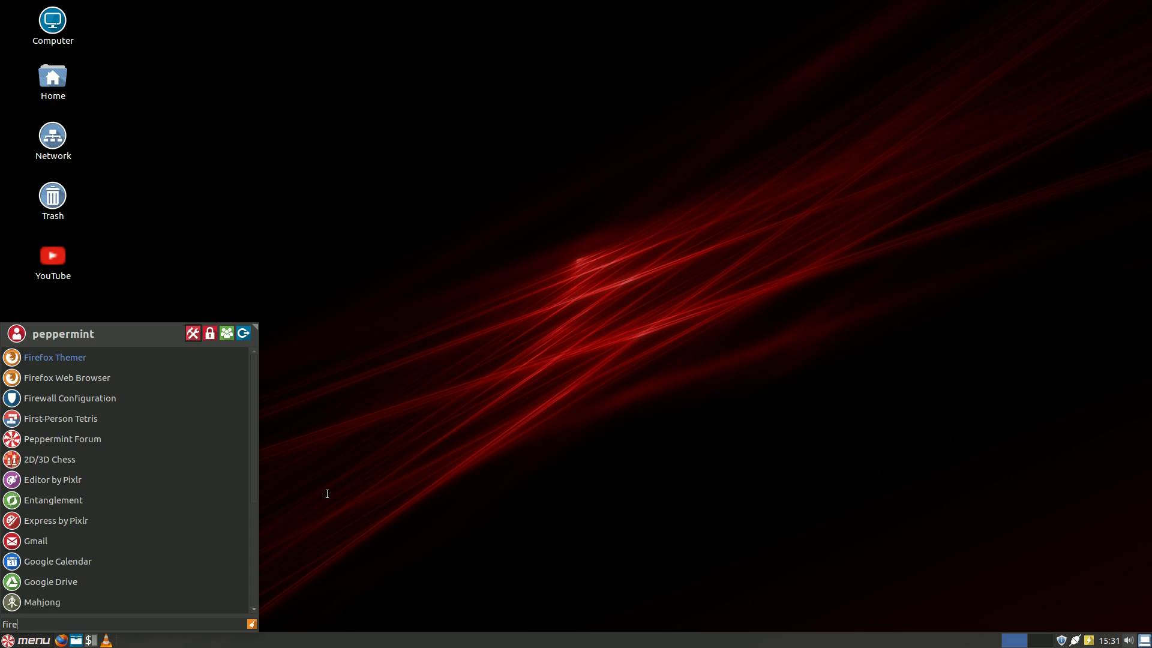
key("BackSpace")
key("BackSpace")
key("BackSpace")
key("BackSpace")
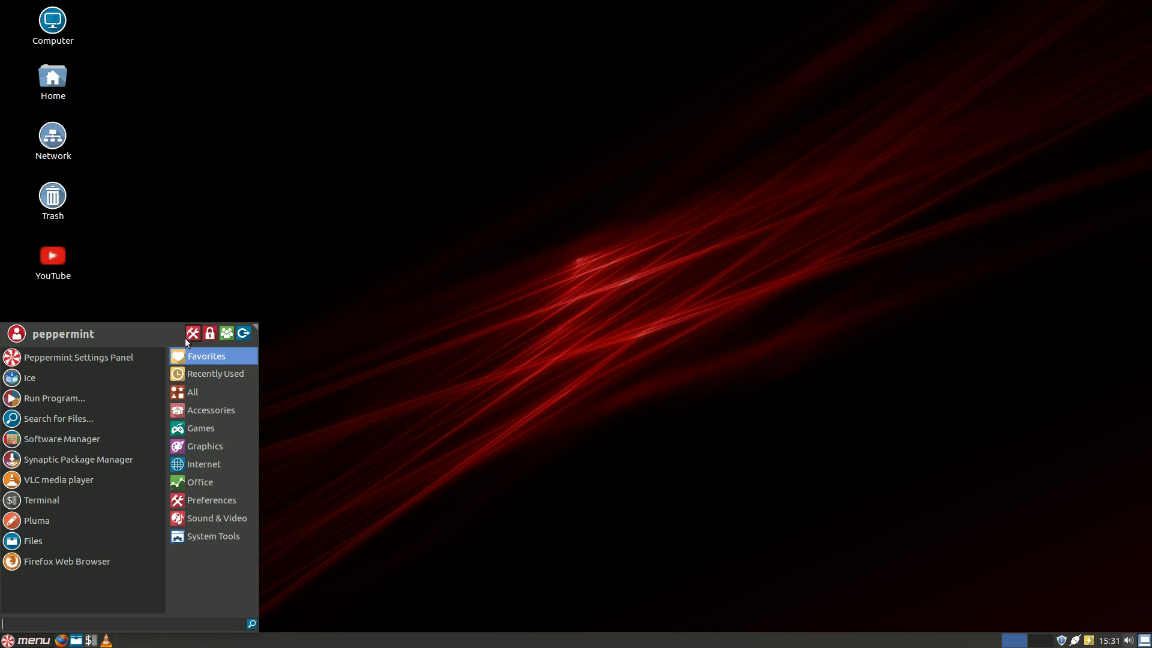
Browse the application categories, including Games and Accessories, and open the Peppermint Settings Panel
mouse_move(197, 393)
mouse_move(204, 430)
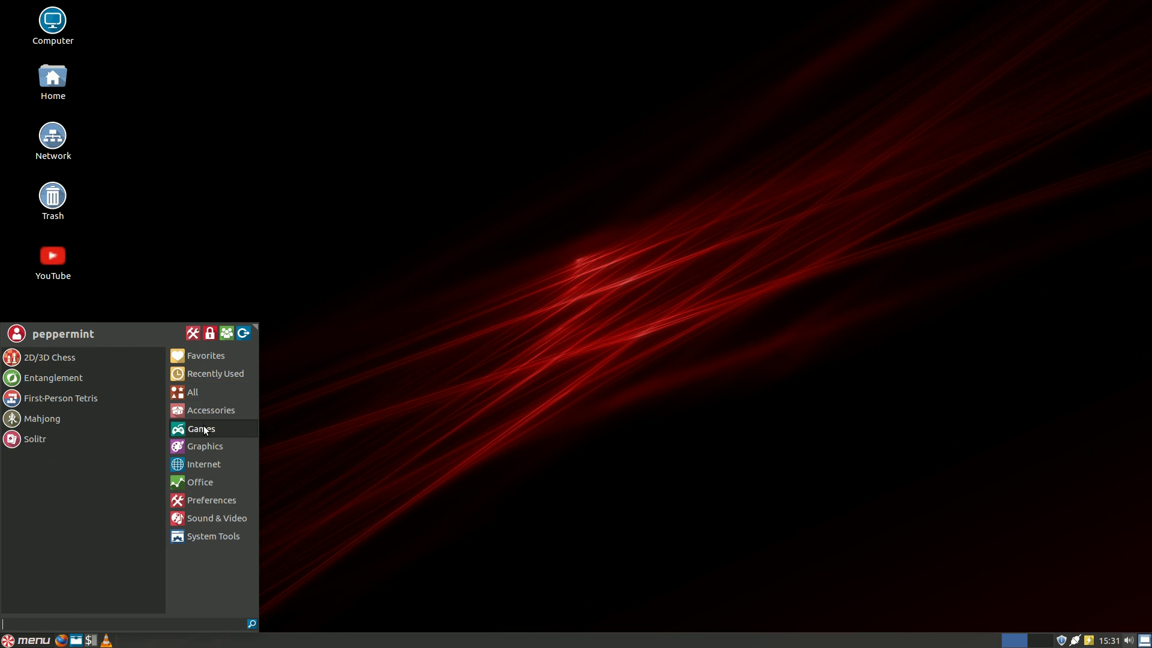
left_click(206, 465)
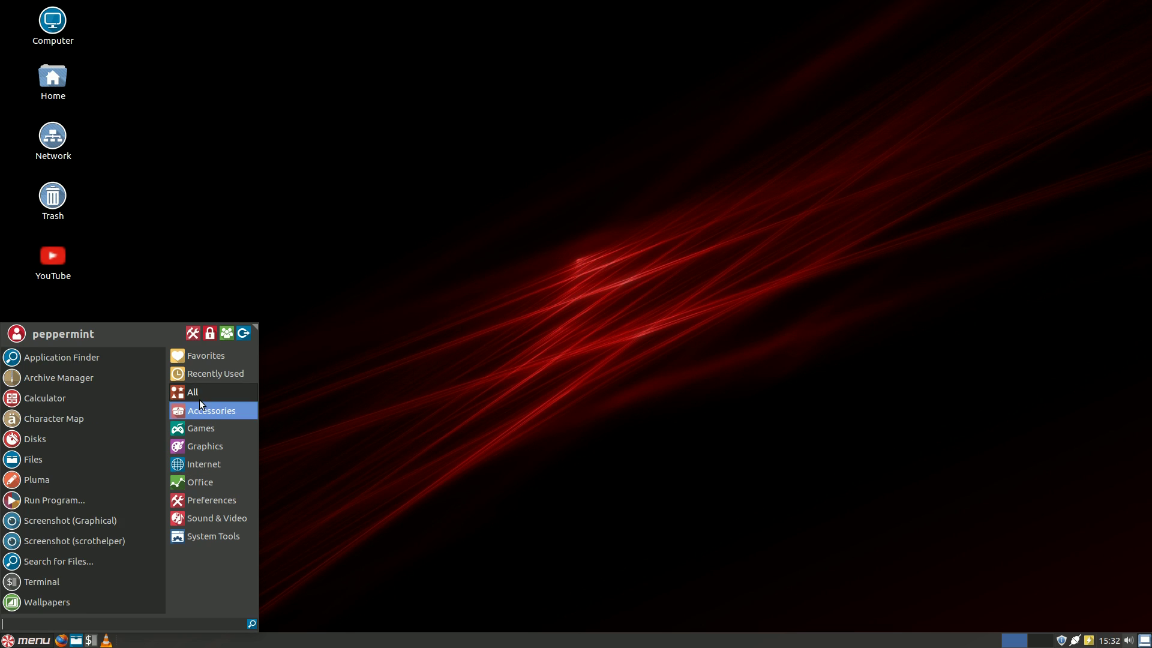
left_click(193, 332)
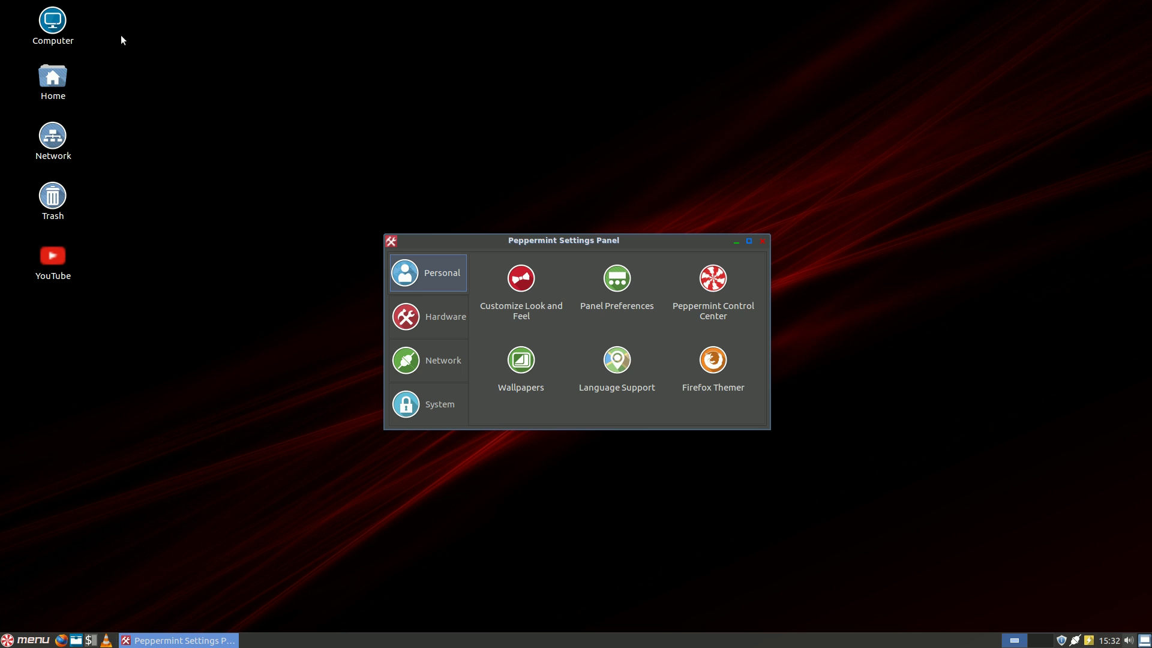
Search the installed applications for "de" and open dconf Editor
left_click(33, 640)
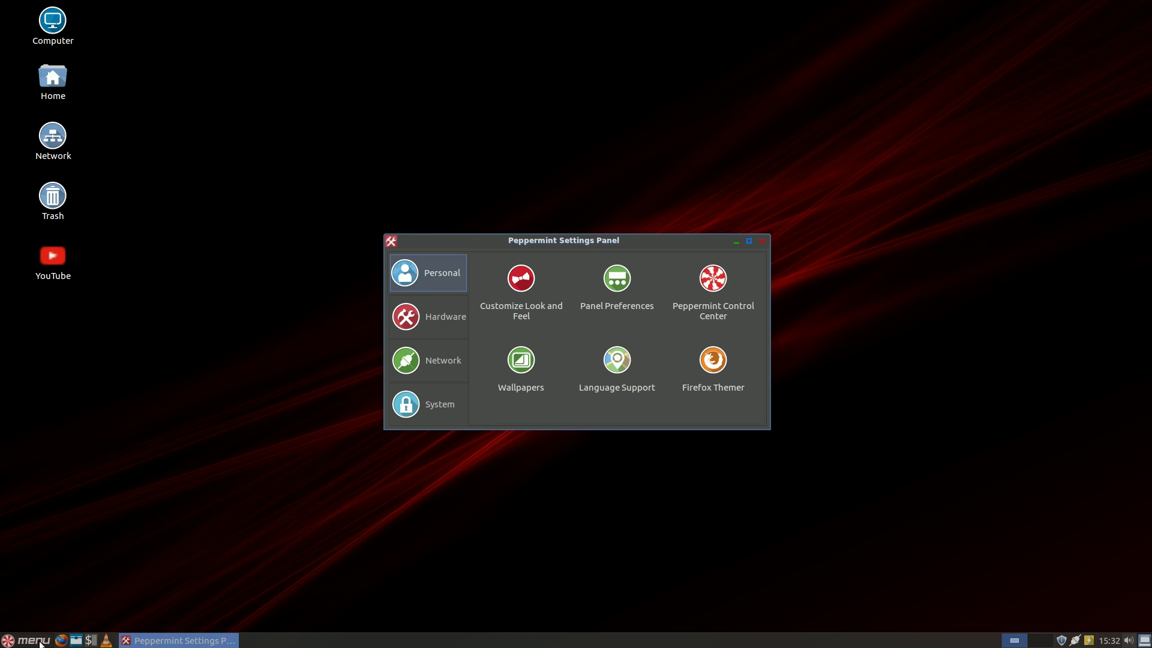
type("de")
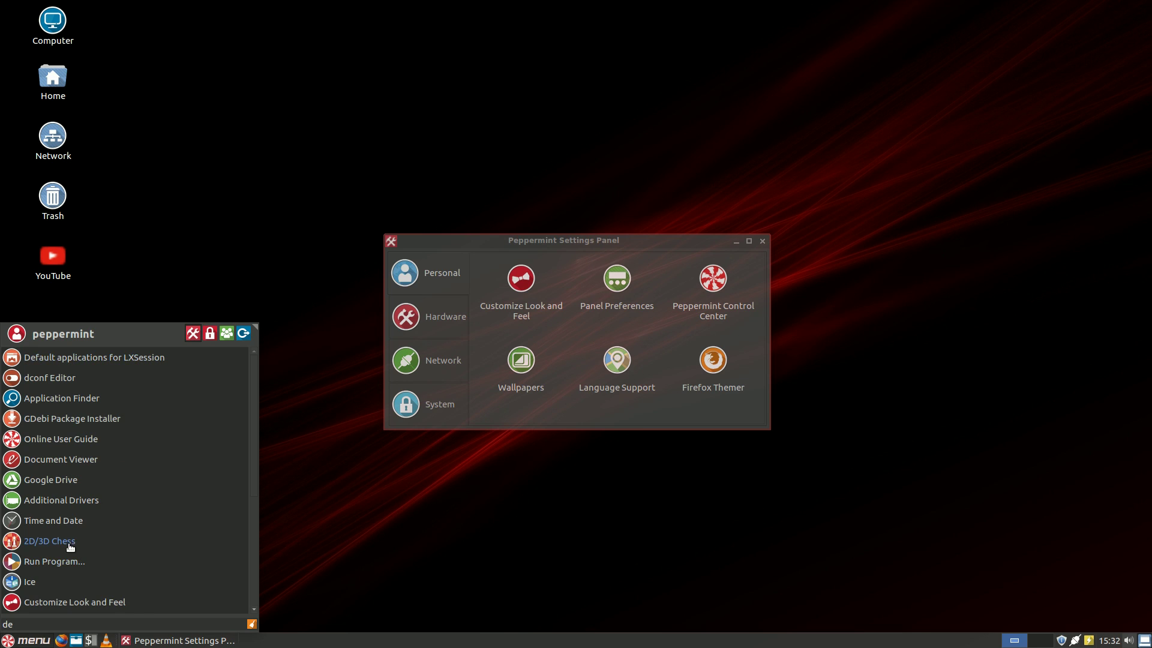
left_click(77, 378)
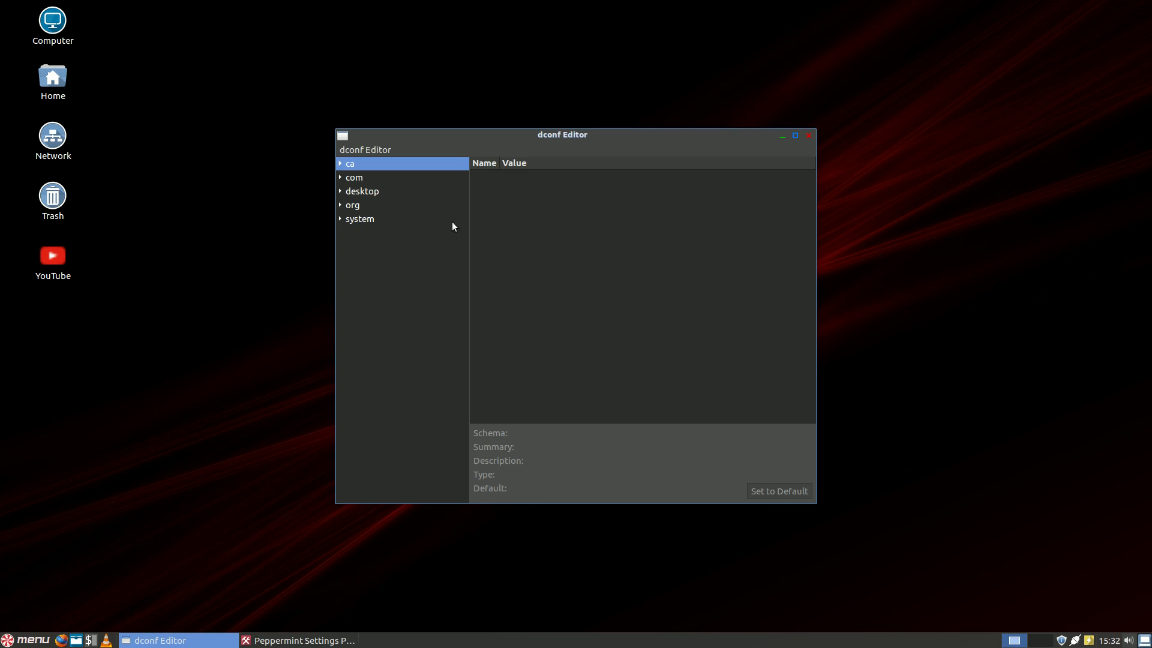
Browse the dconf tree to org > nemo > desktop to view the desktop icon settings
left_click(347, 220)
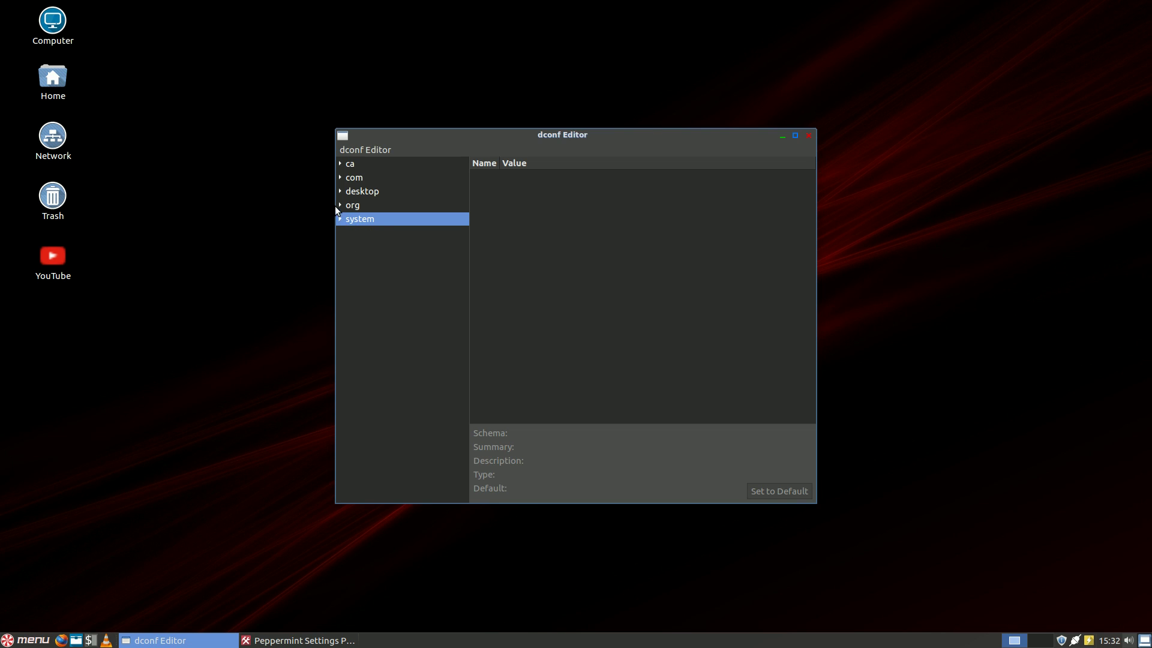
left_click(340, 206)
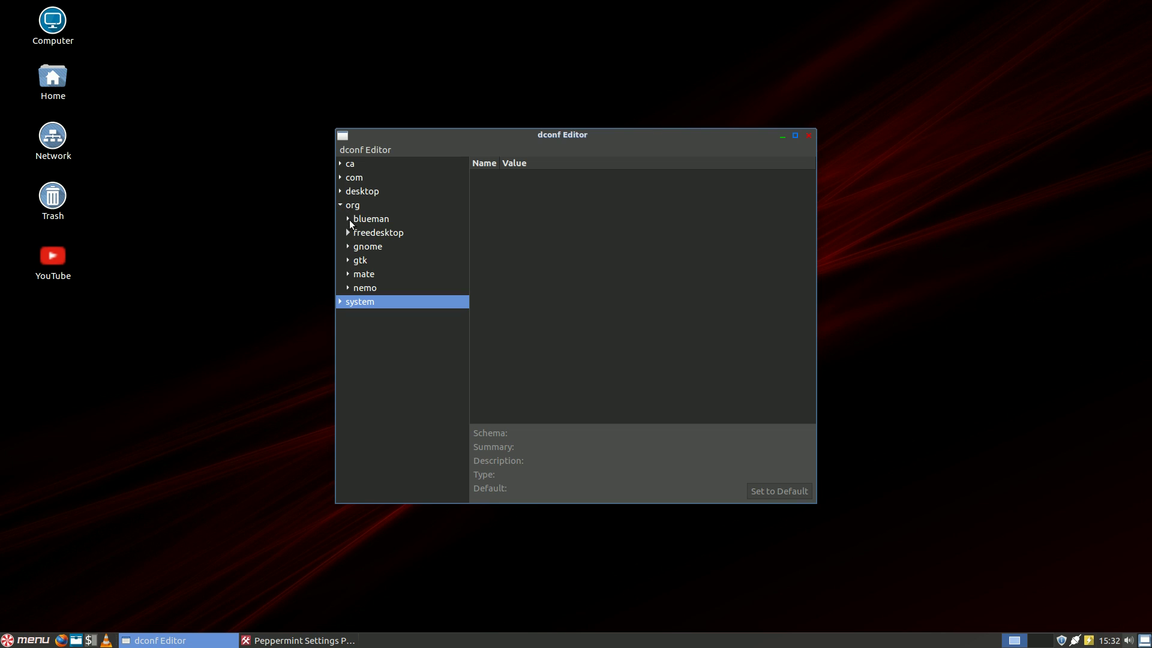
left_click(340, 205)
left_click(339, 206)
left_click(348, 287)
left_click(367, 316)
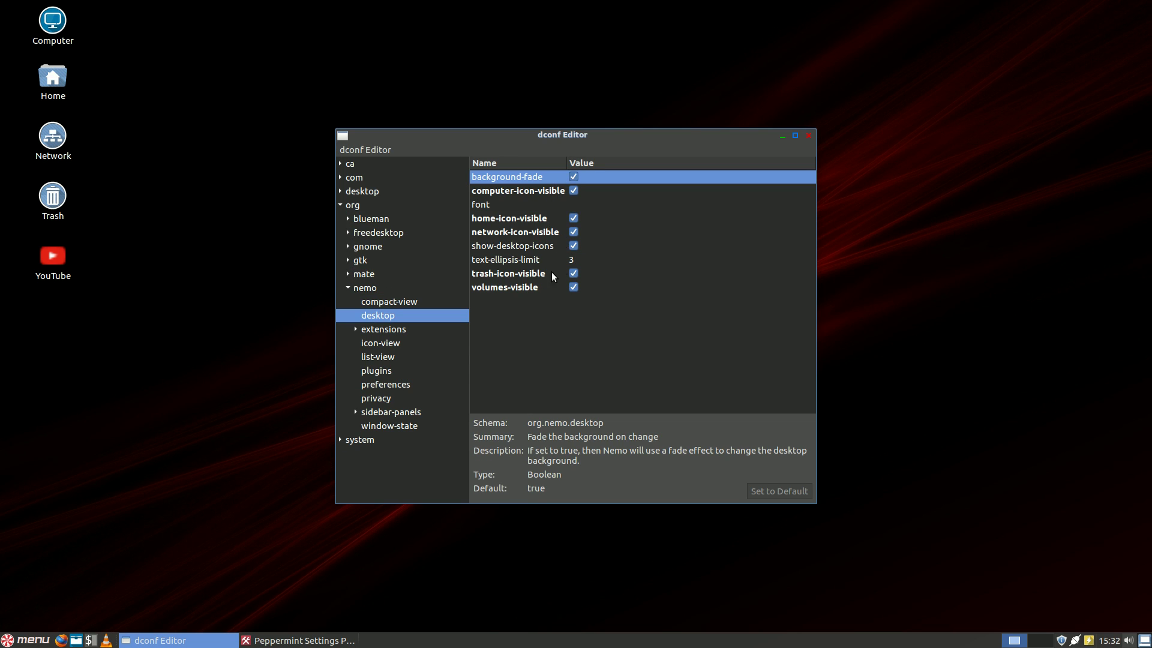
Expand nemo's extensions branch in the settings tree, and close dconf Editor
left_click(367, 330)
left_click(355, 329)
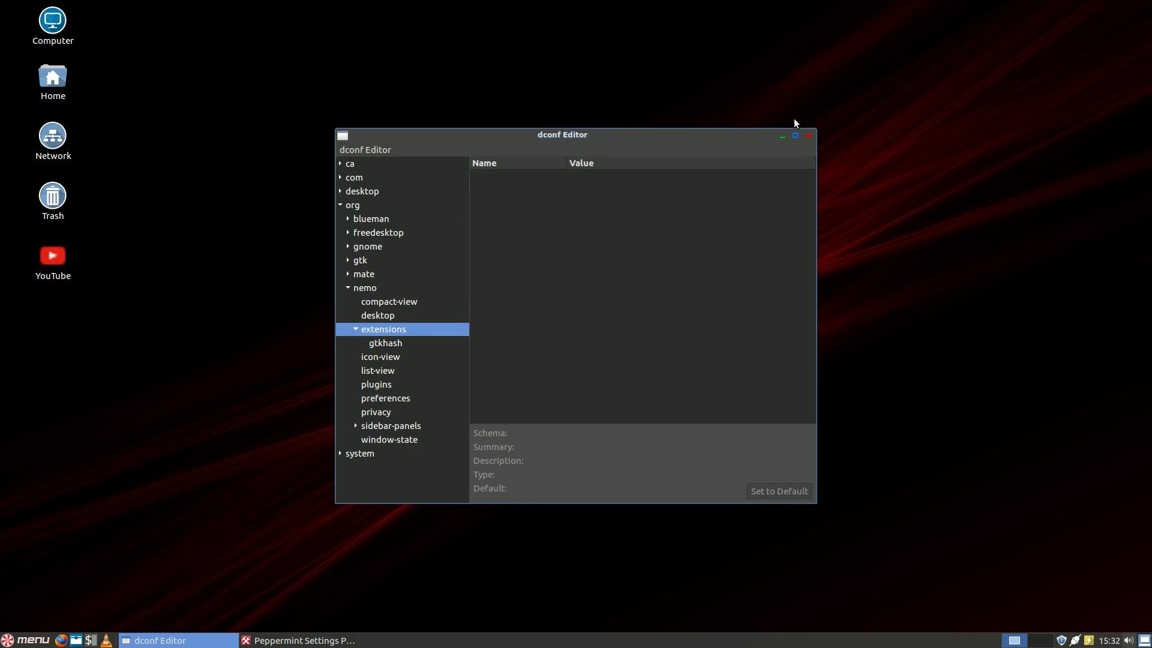
key("alt+F4")
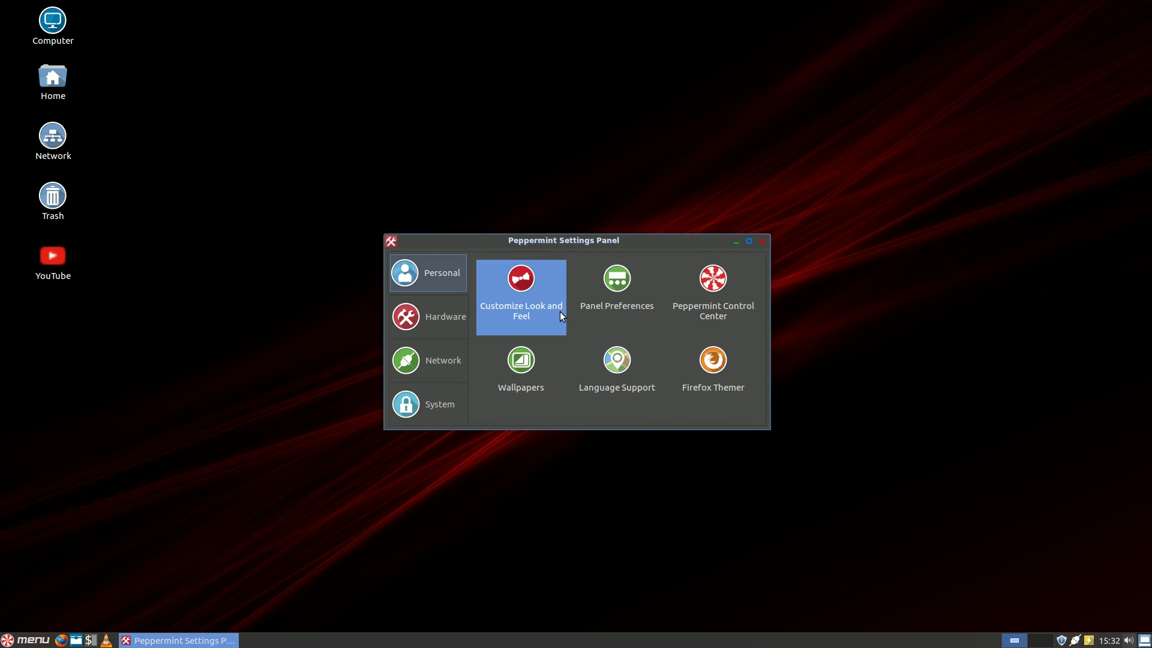
Look through the Personal, Hardware, Network and System categories of the Peppermint Settings Panel, and close it
left_click(429, 317)
left_click(441, 362)
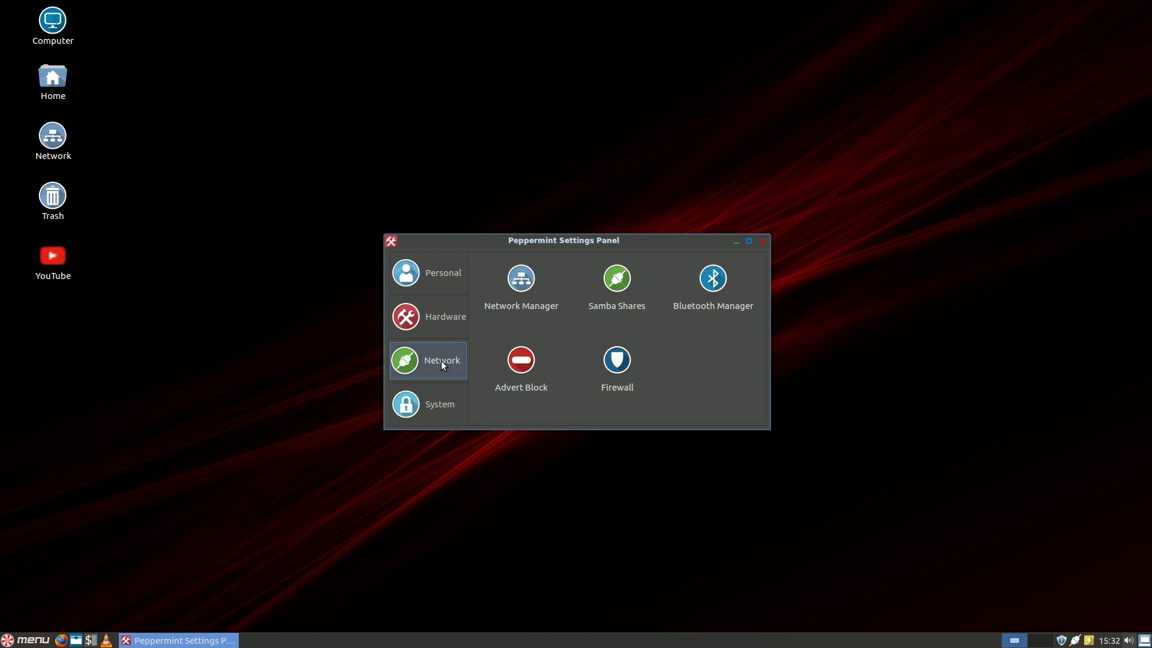
left_click(440, 405)
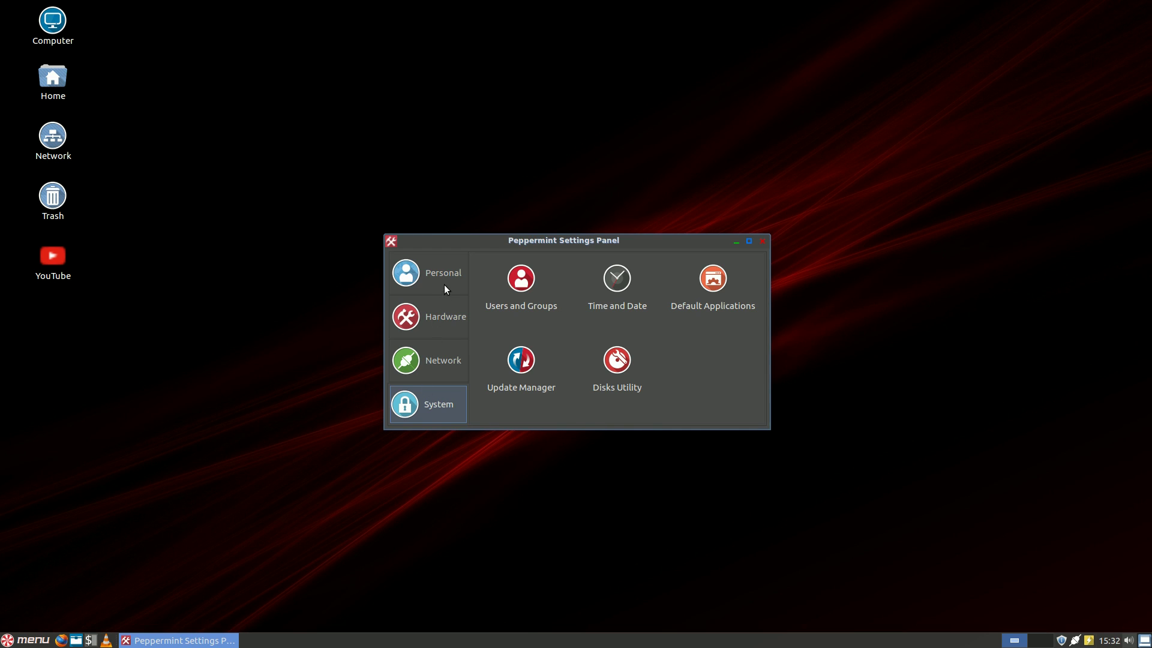
left_click(422, 282)
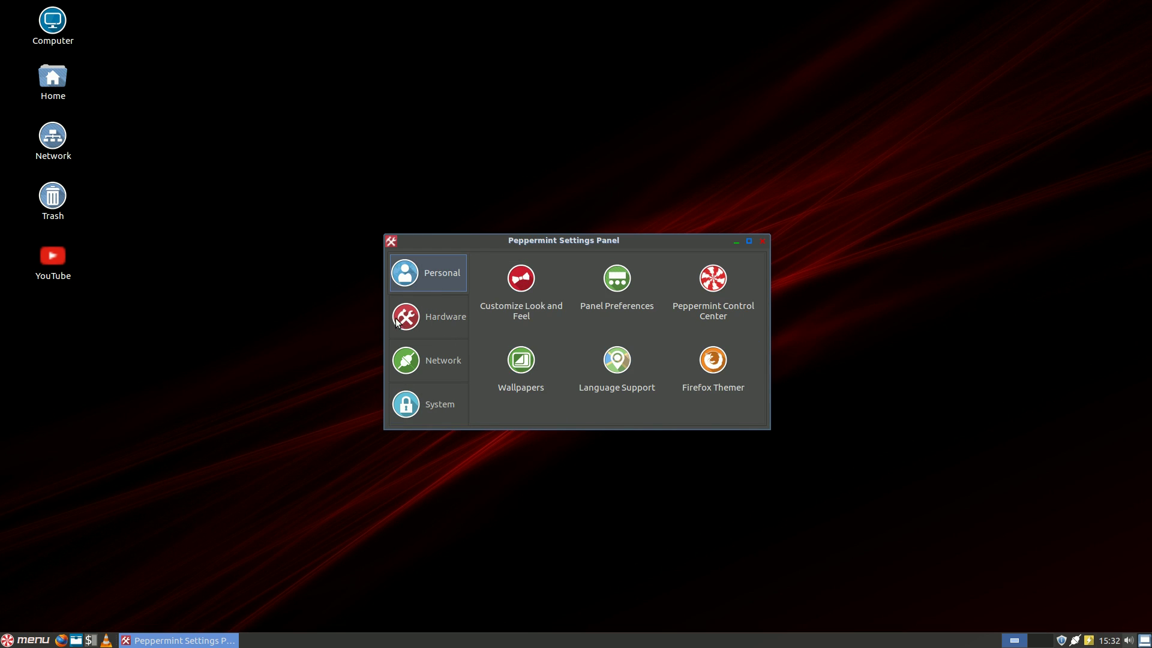
left_click(420, 321)
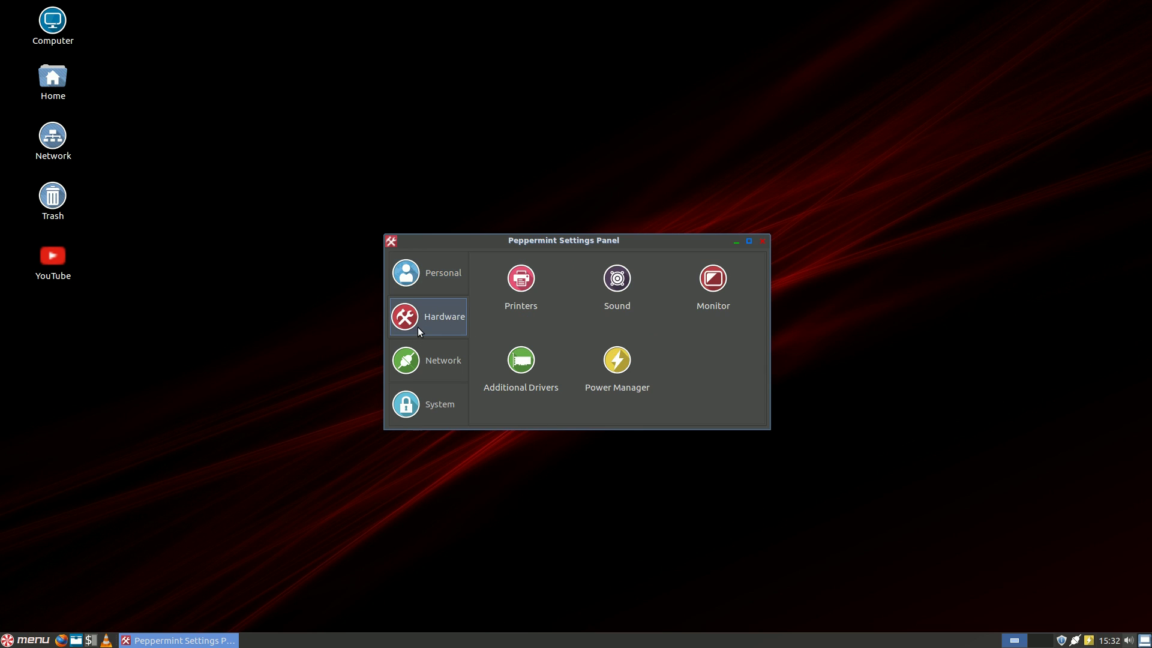
left_click(442, 366)
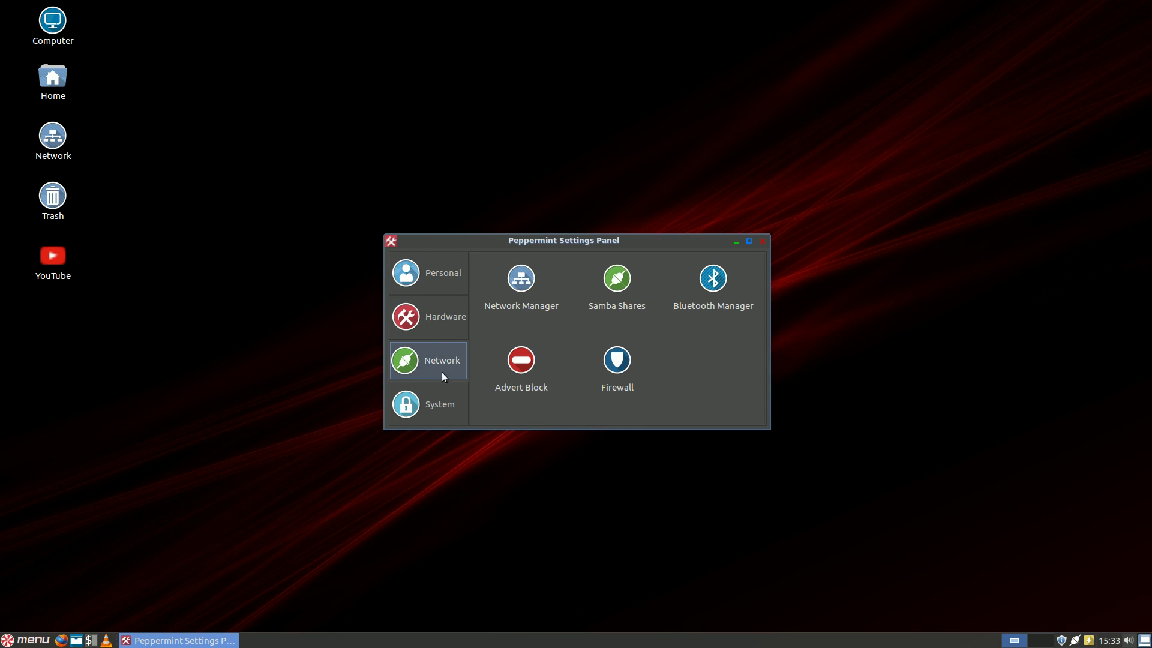
left_click(439, 409)
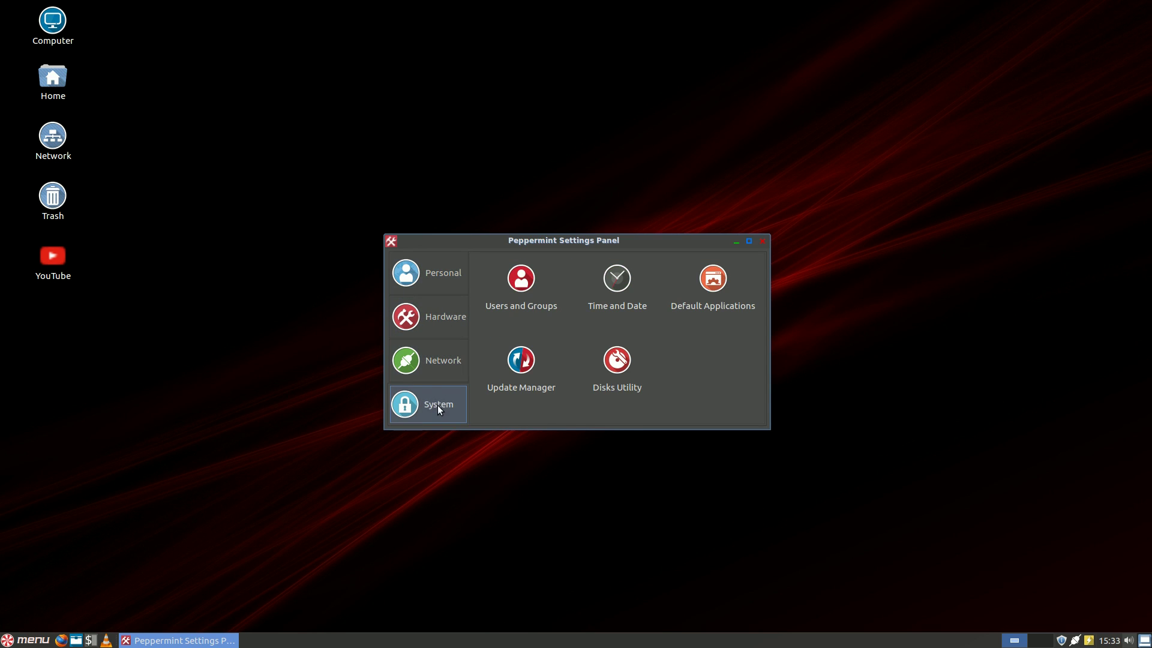
left_click(423, 335)
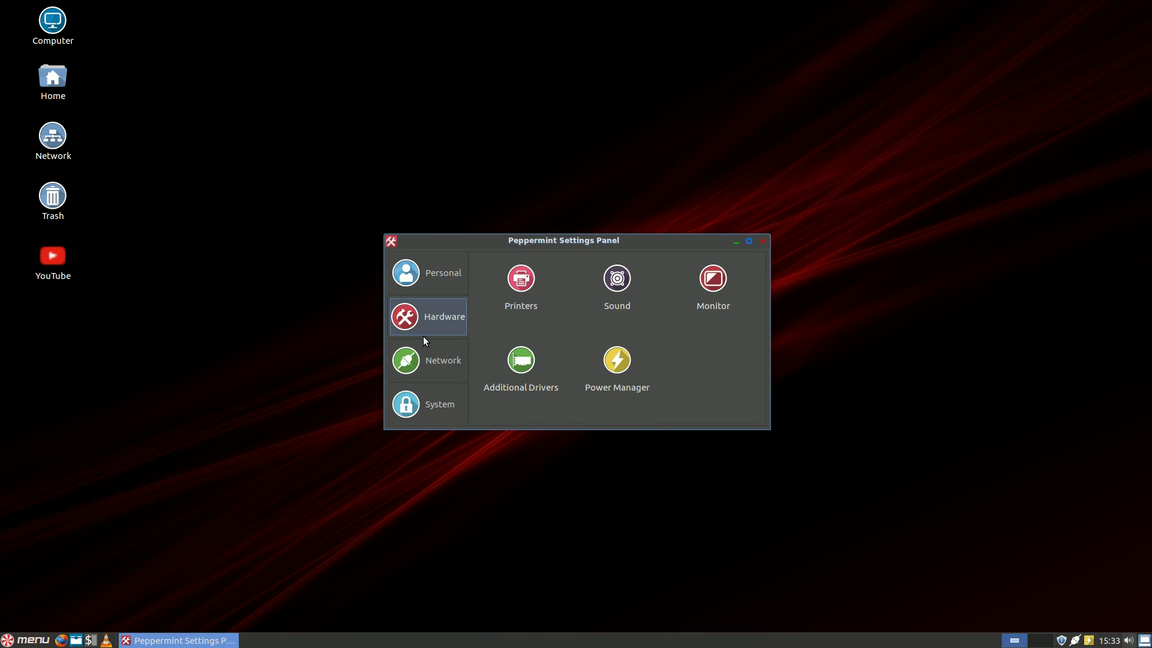
left_click(414, 281)
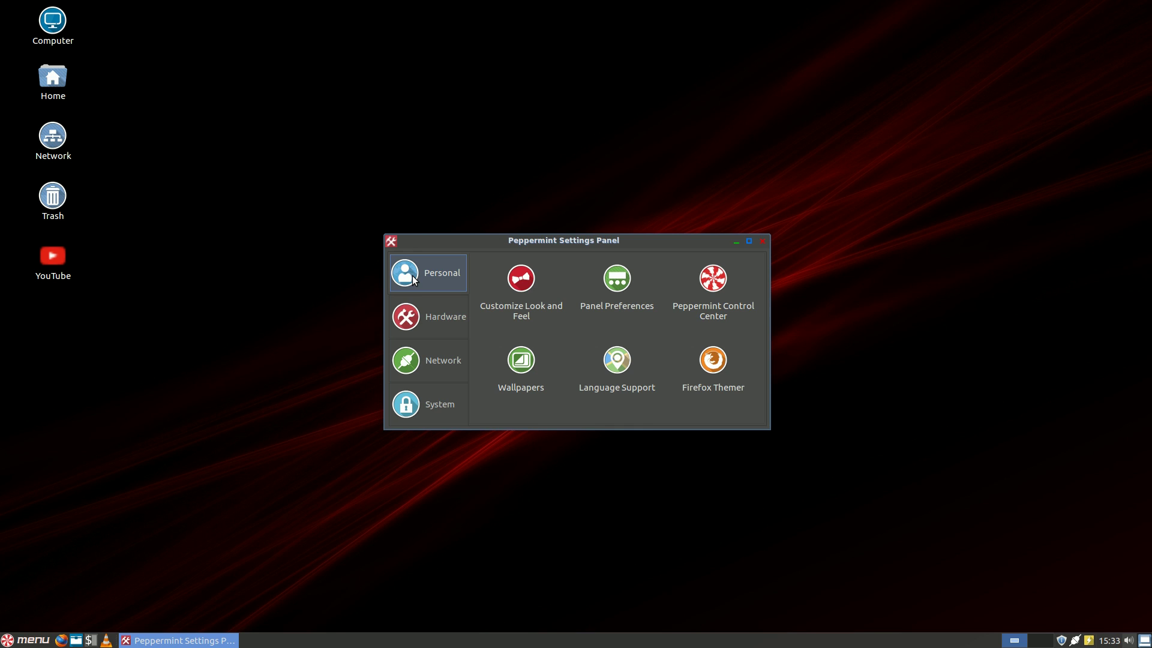
left_click(763, 242)
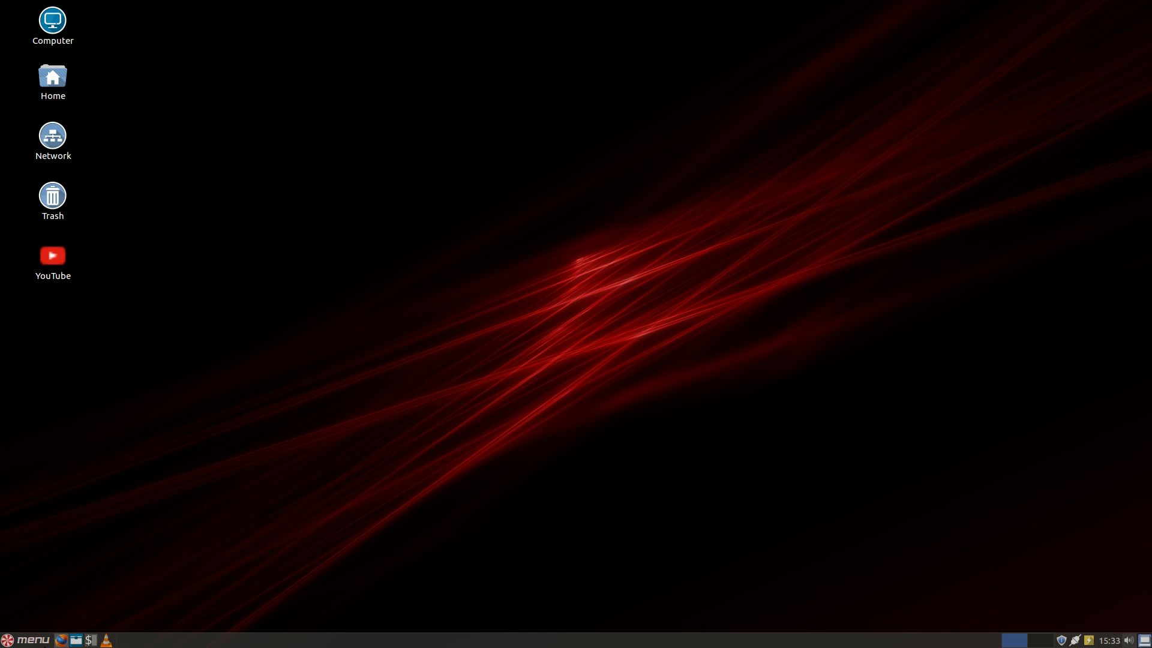
left_click(33, 639)
left_click(385, 352)
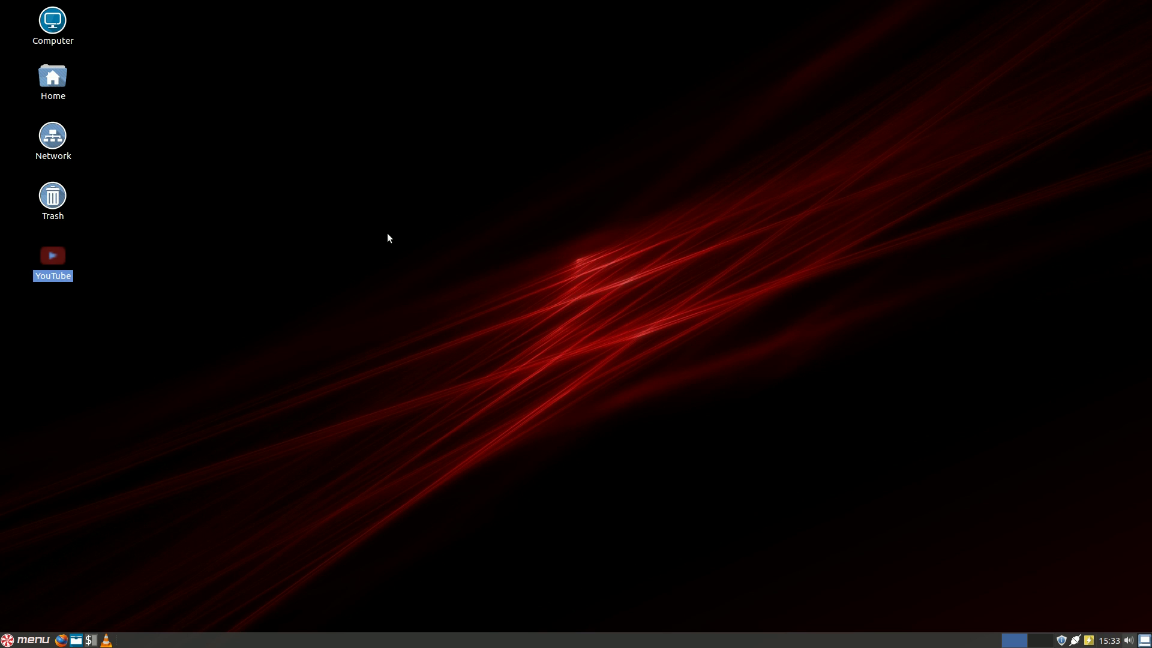
Open the YouTube web app from the desktop, look over its home page, and toggle full-screen mode on and off
double_click(58, 258)
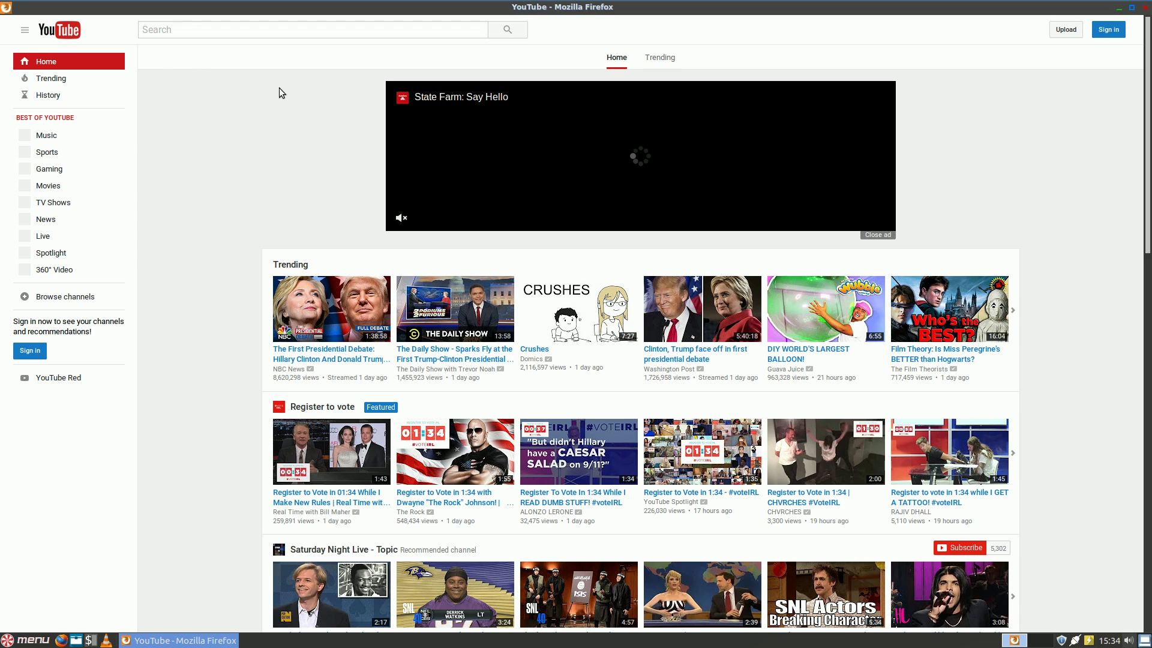
scroll(1109, 287, "down", 4)
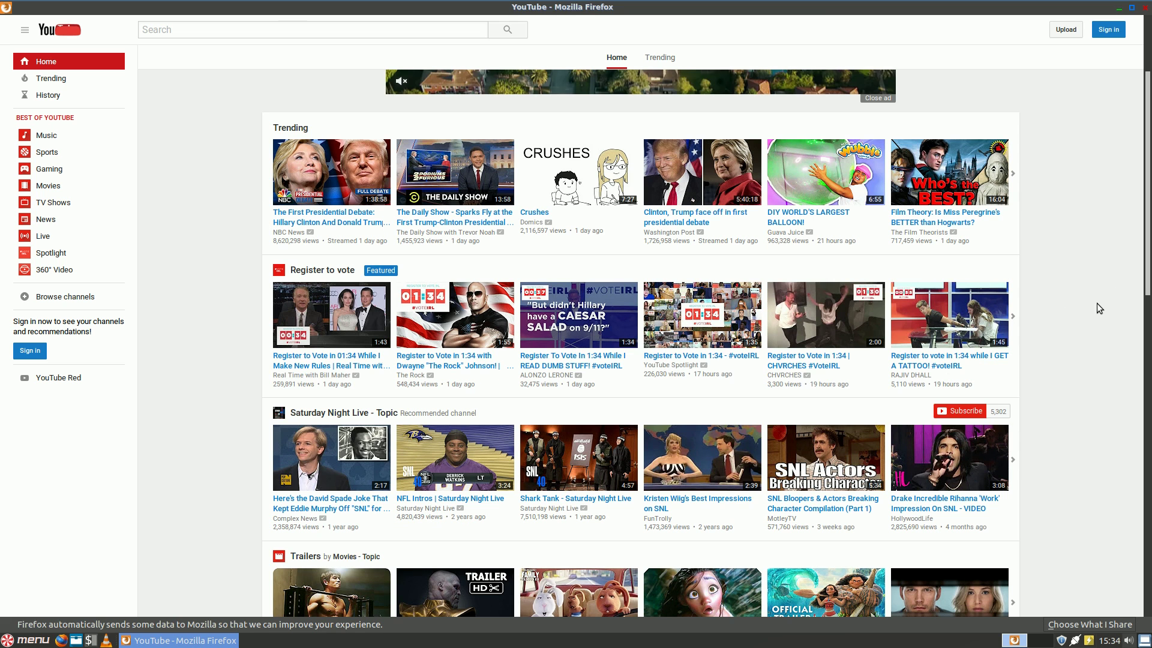
scroll(1101, 315, "up", 4)
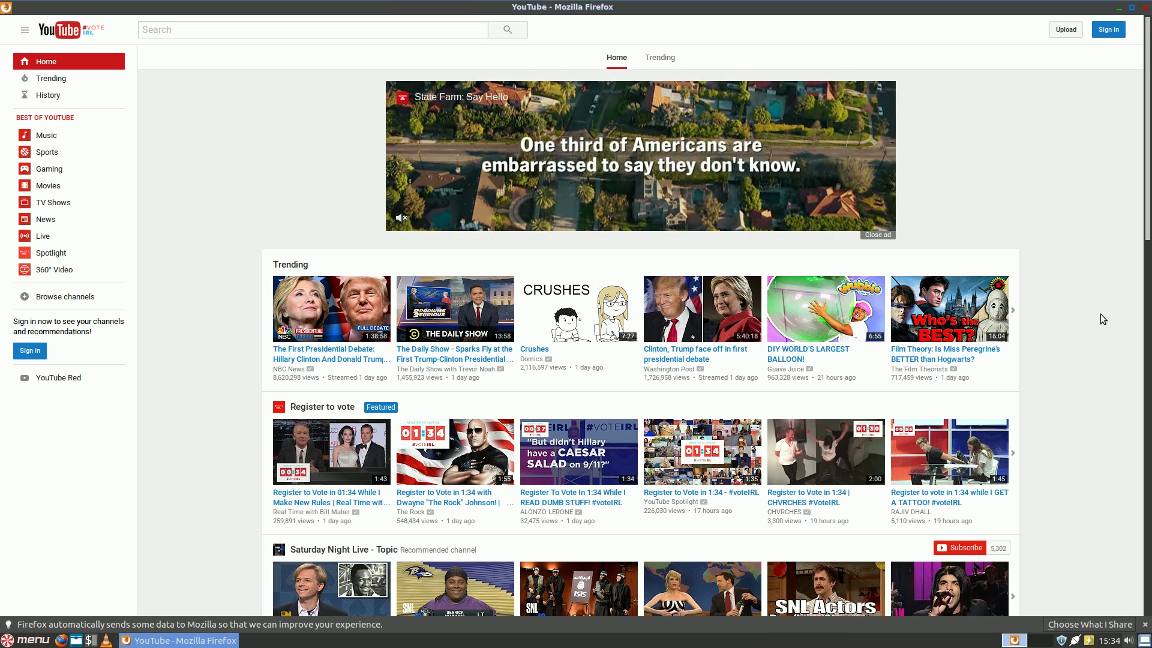
key("F11")
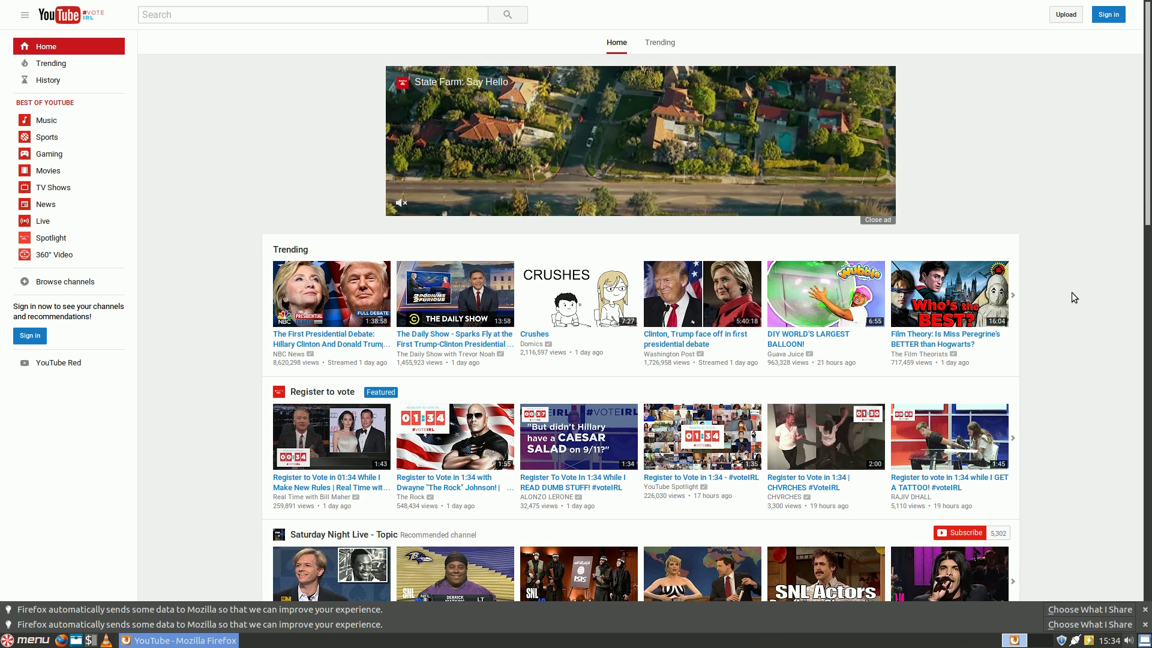
key("F11")
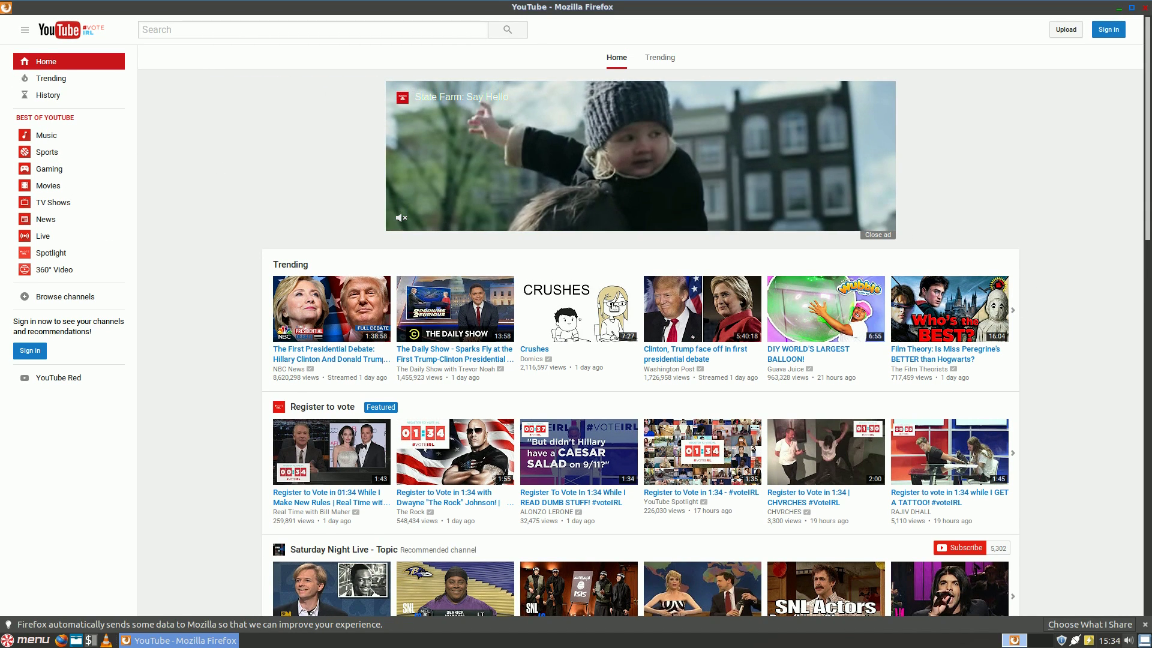
Examine the YouTube home page down to its footer and back, and close the YouTube window
scroll(1117, 182, "down", 2)
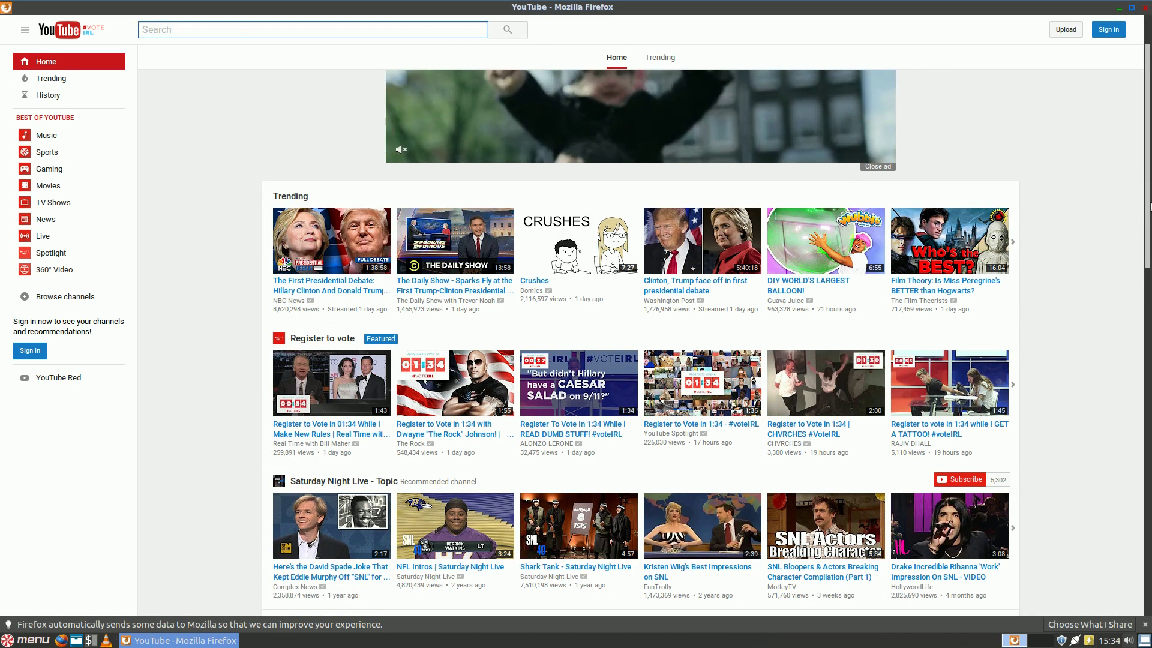
left_click_drag(1147, 215, 1143, 585)
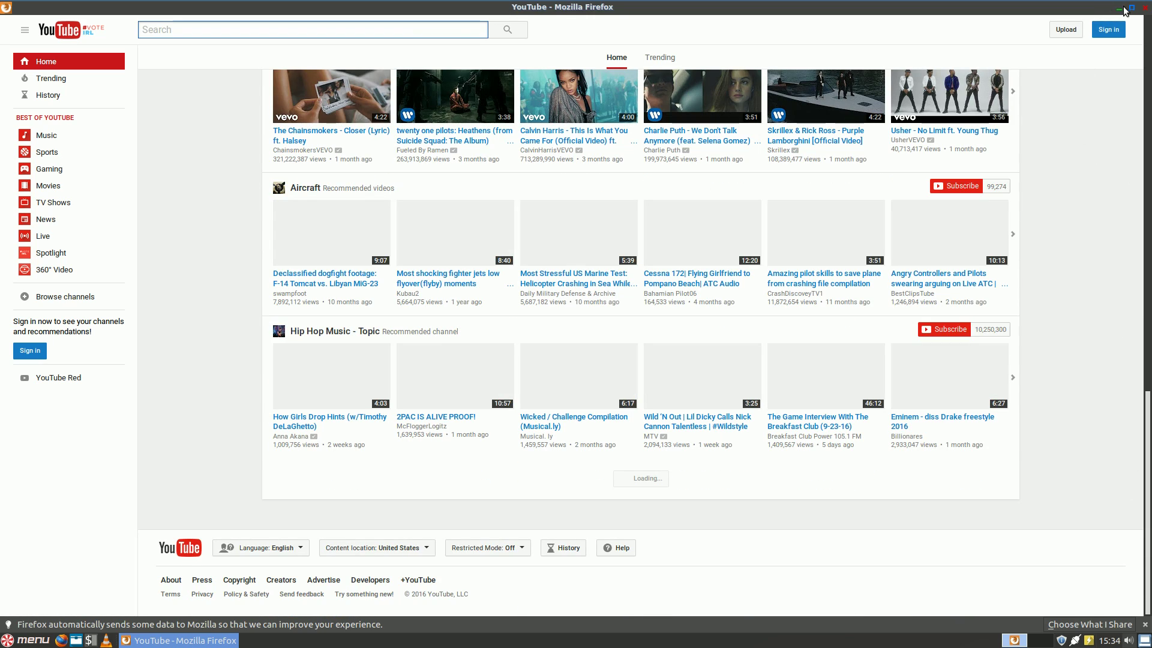
left_click(1147, 27)
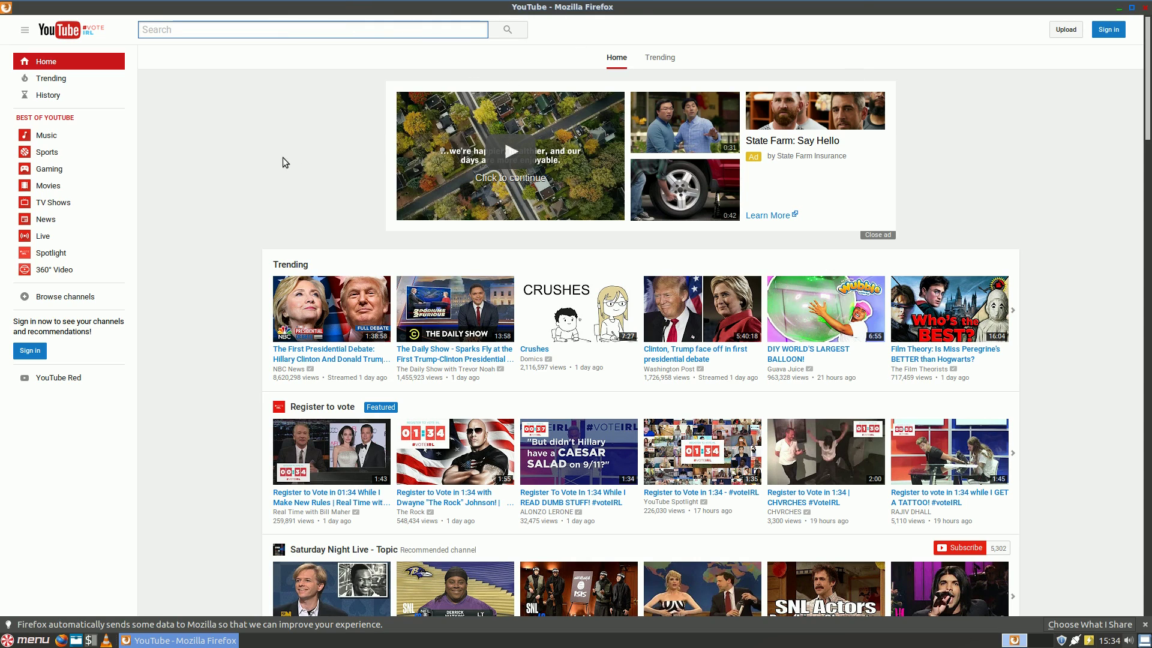
left_click(1144, 7)
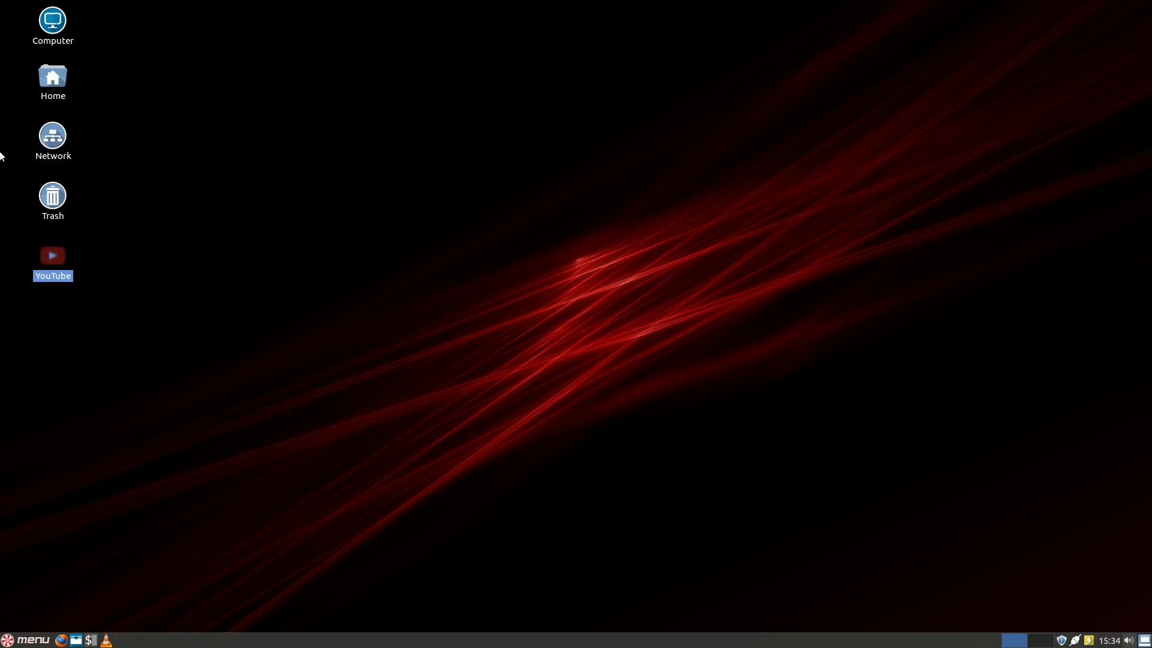
Open Ice, view its list of removable web apps, and enlarge the window to show the whole list
key("super")
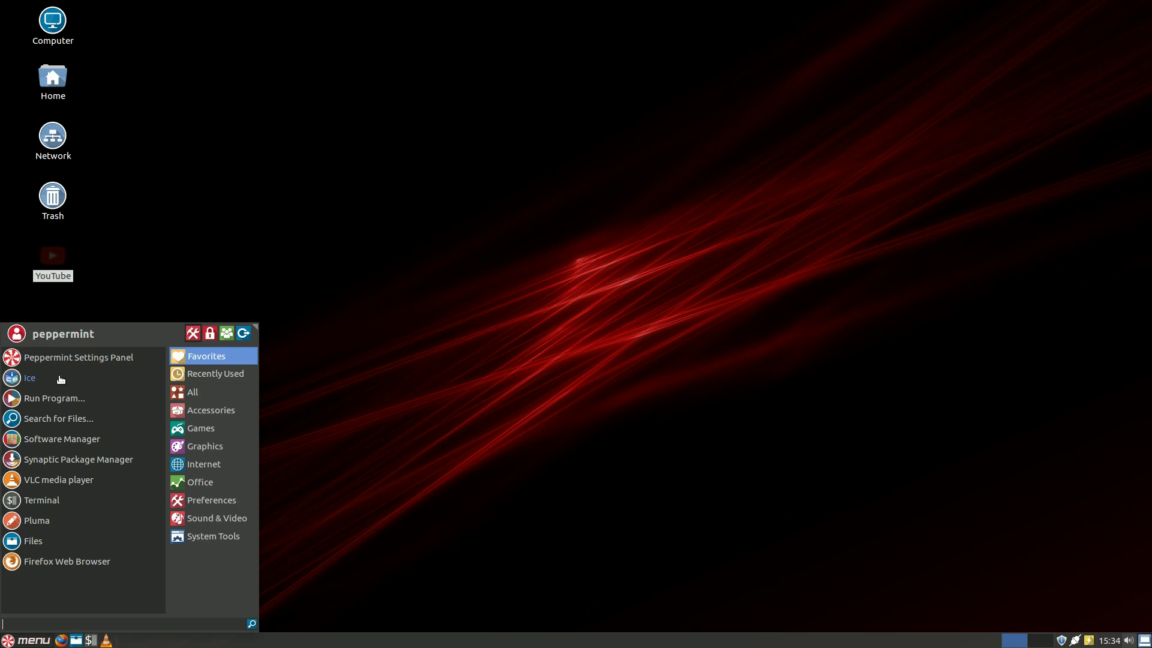
left_click(12, 383)
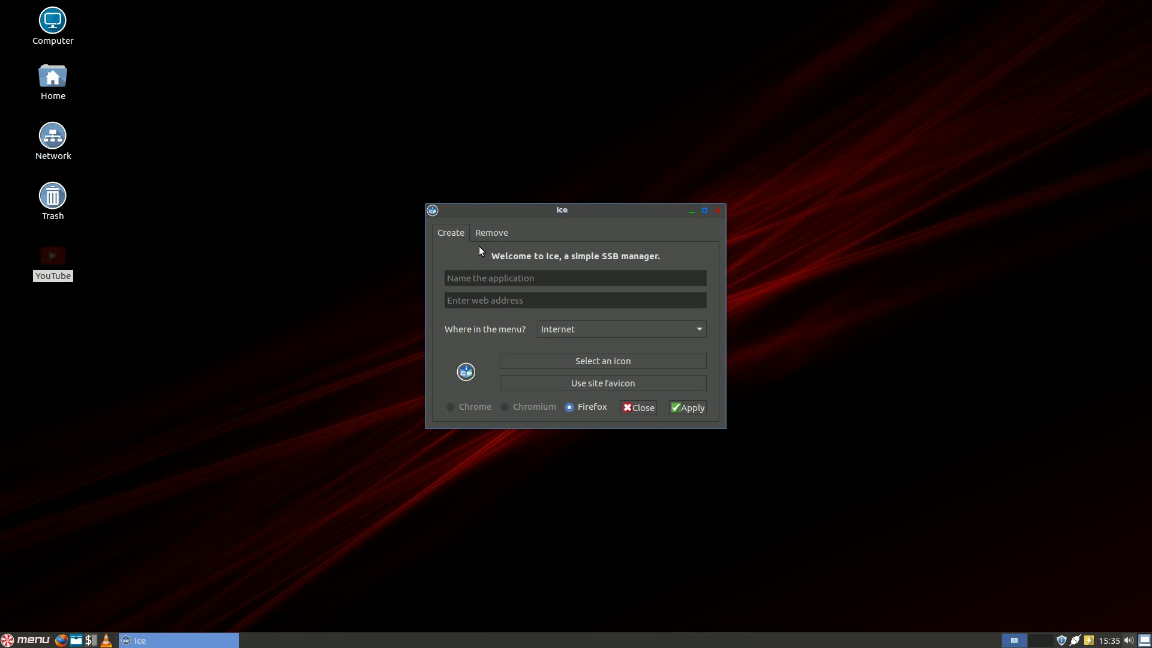
left_click(490, 232)
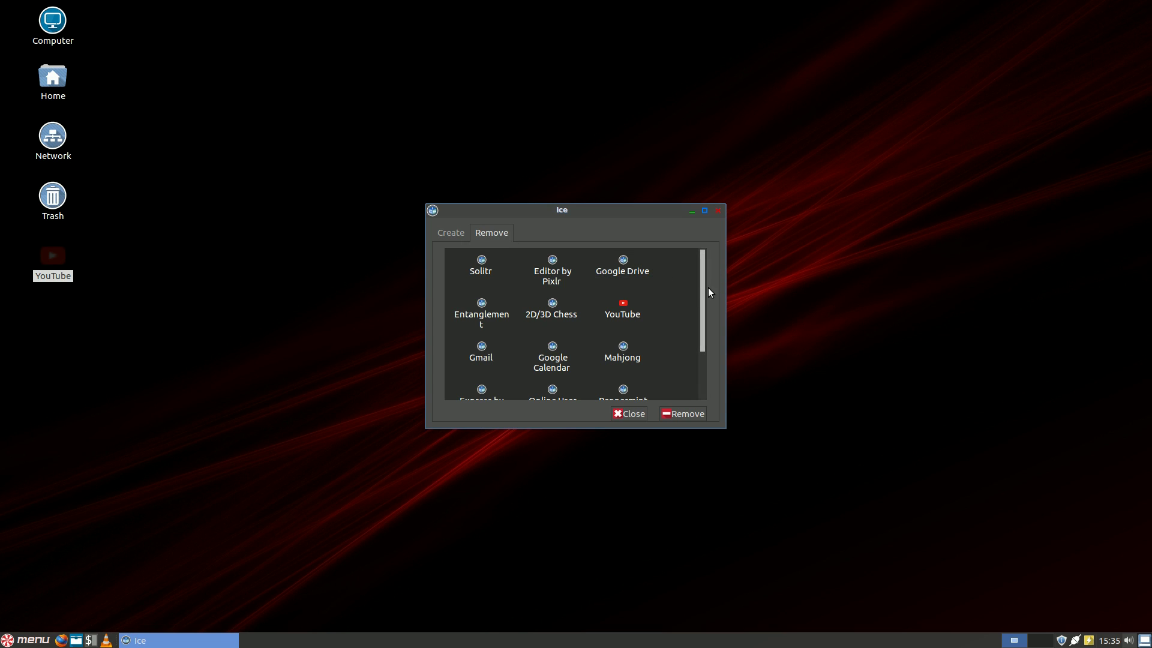
left_click_drag(703, 292, 714, 366)
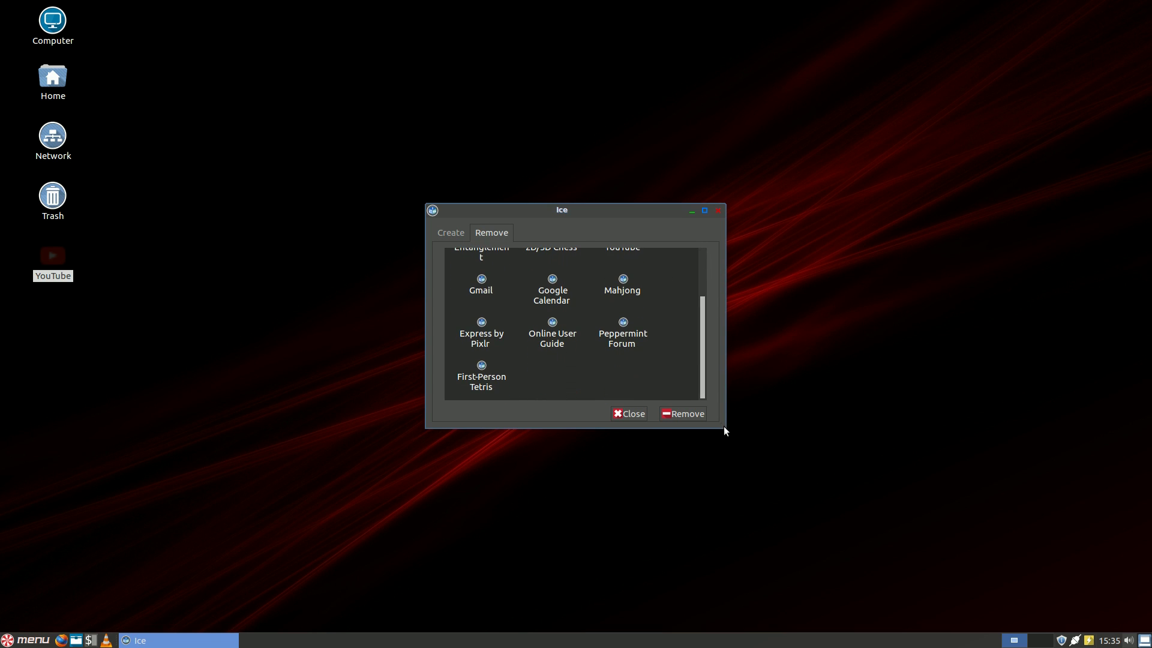
left_click_drag(720, 421, 925, 567)
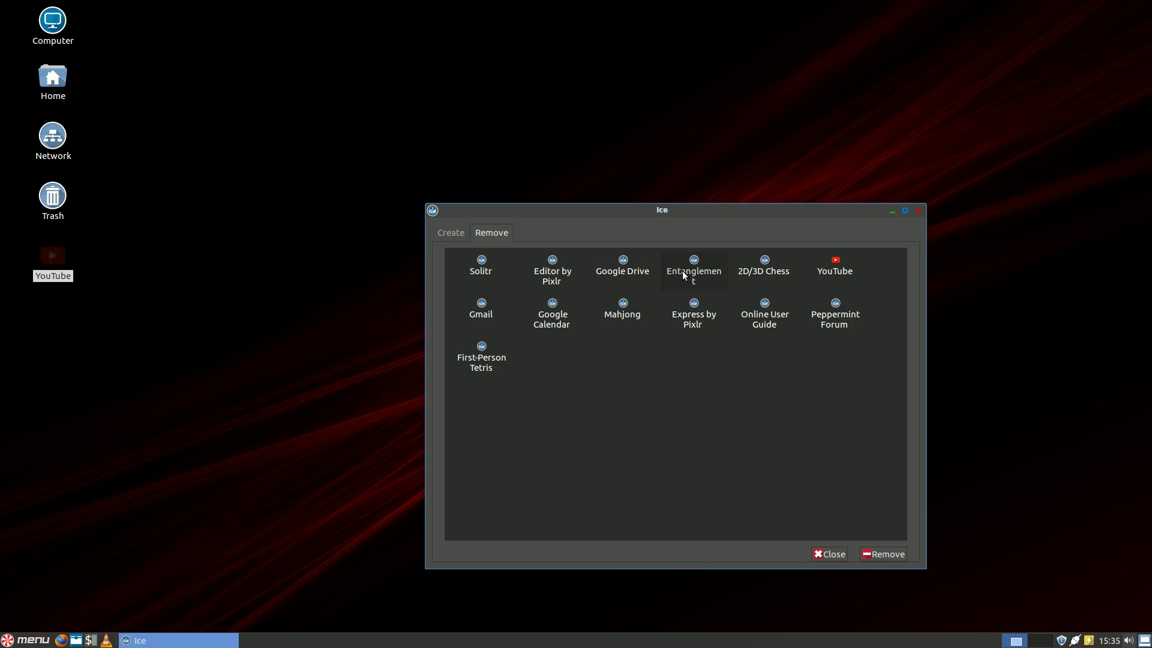
Remove the 2D/3D Chess web app in Ice, and return to the form for creating a web app
left_click(753, 266)
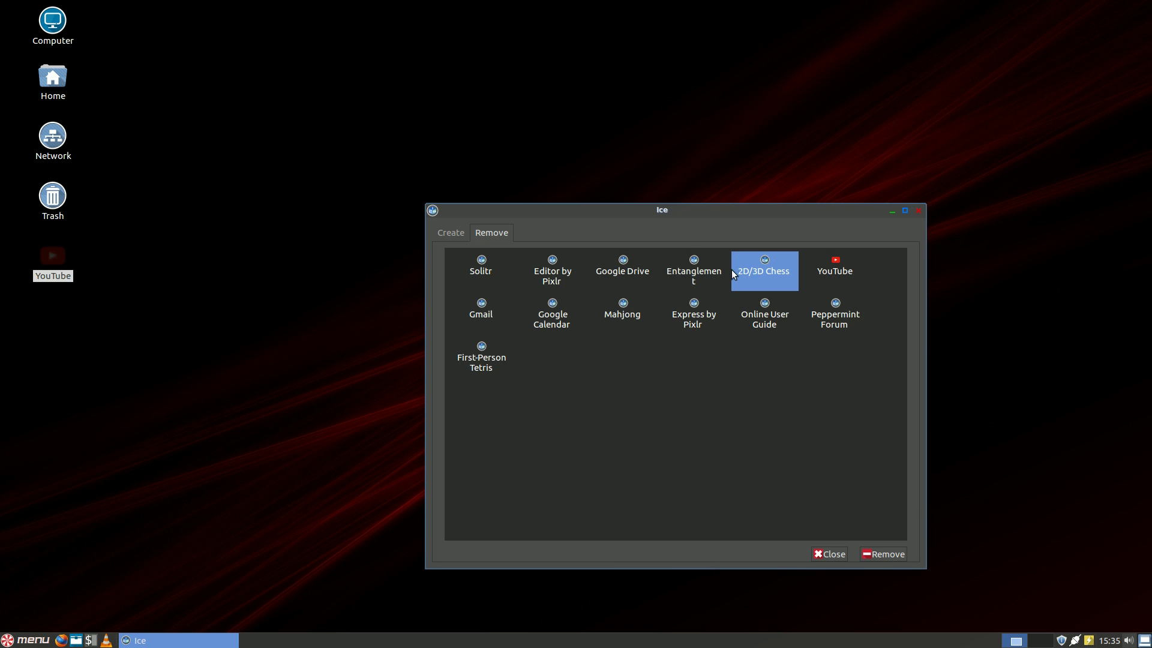
left_click(884, 553)
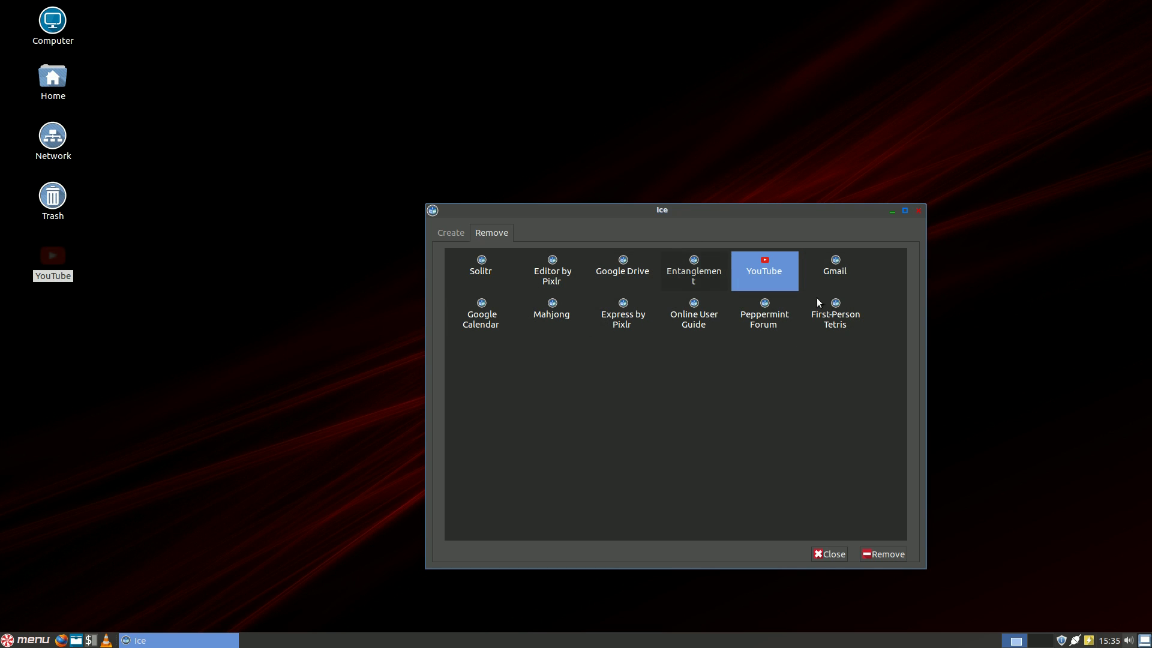
left_click(445, 234)
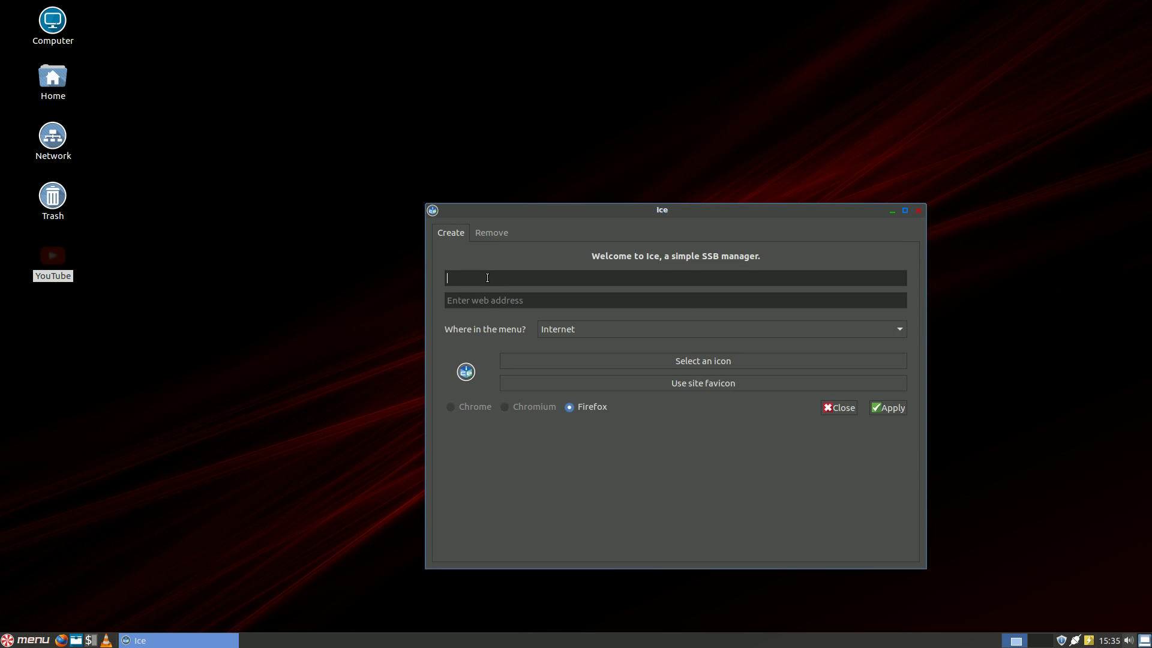
type("Western Mountain Web")
key("Tab")
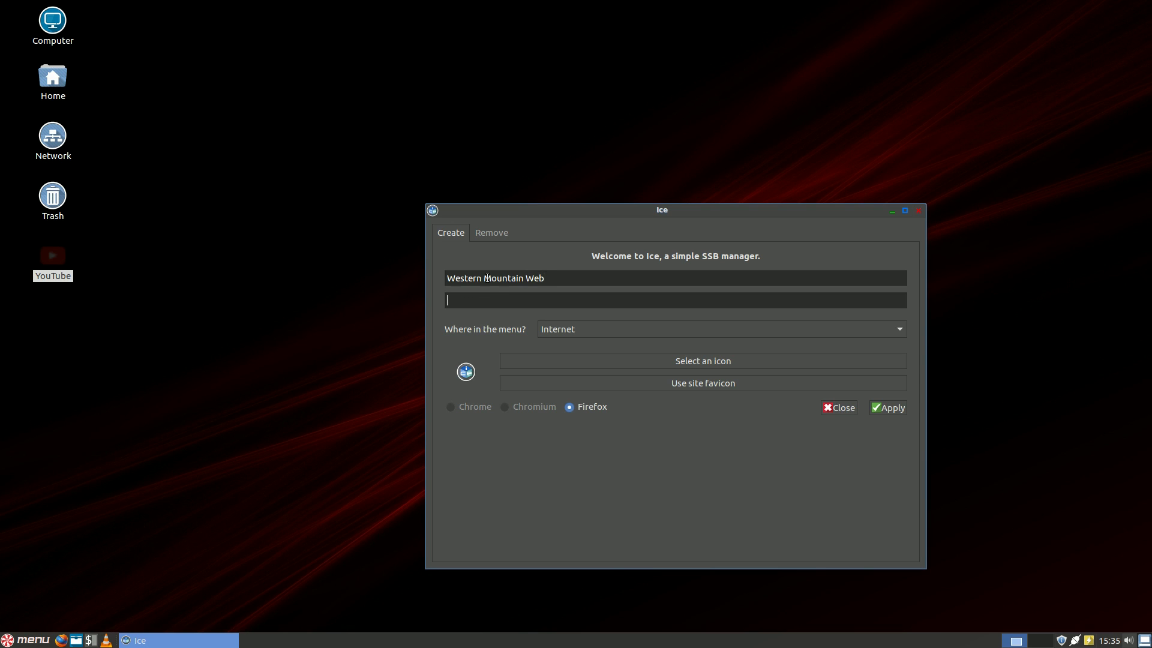
type("http://www.westernmtnweb.com")
left_click(618, 332)
left_click(617, 327)
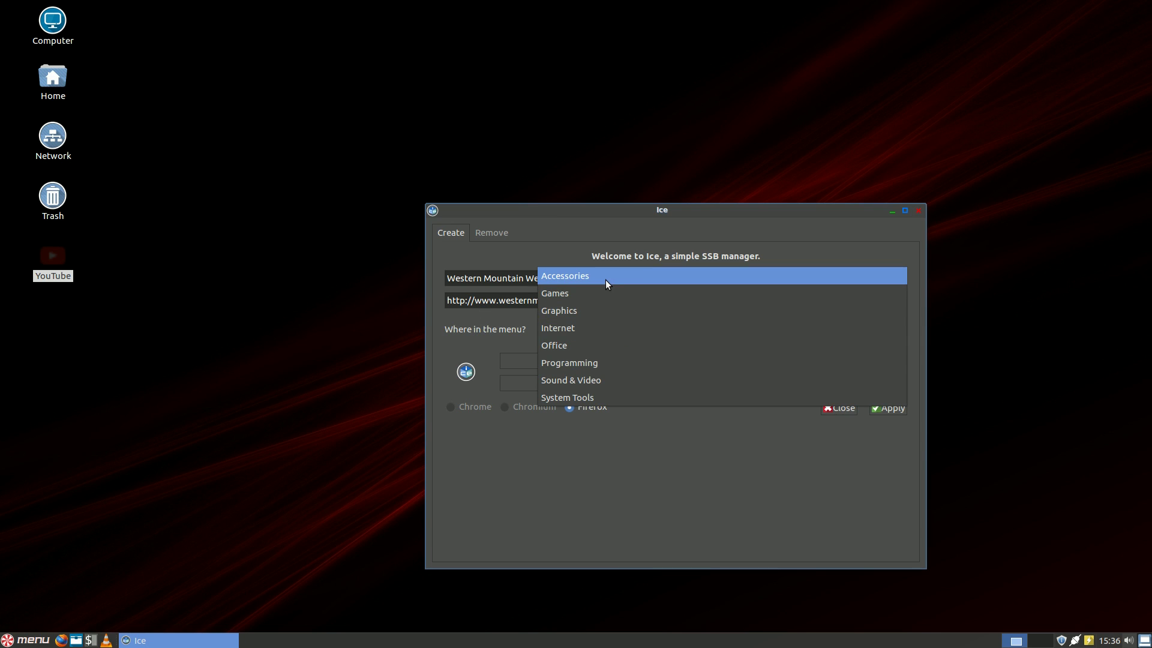
left_click(595, 346)
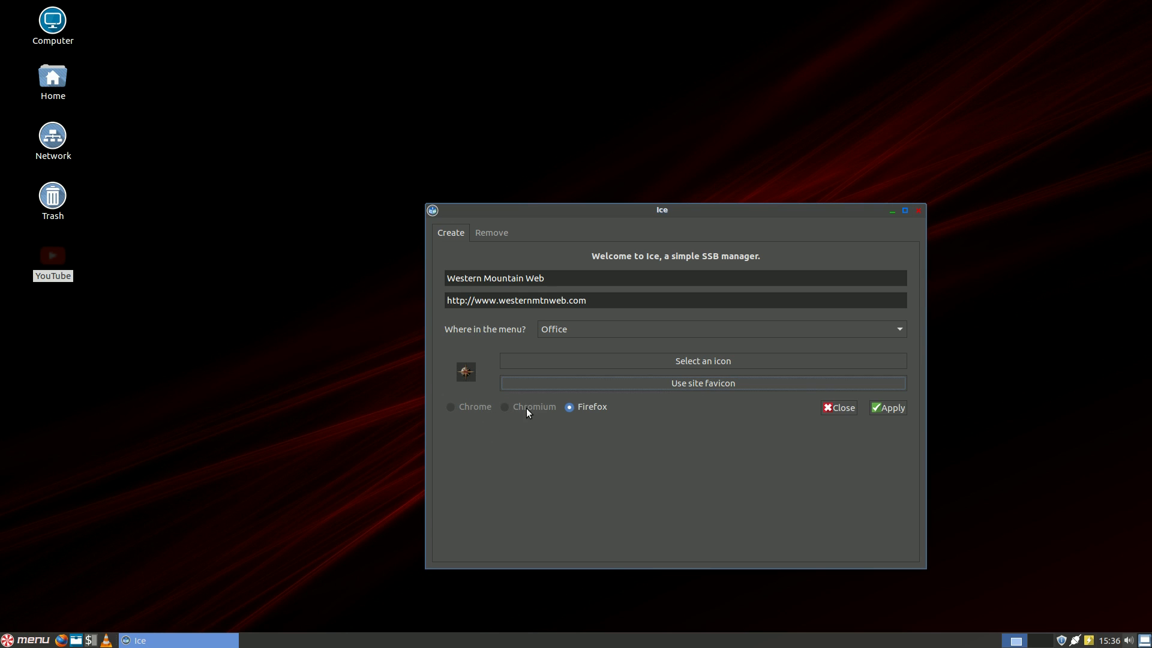
left_click(886, 406)
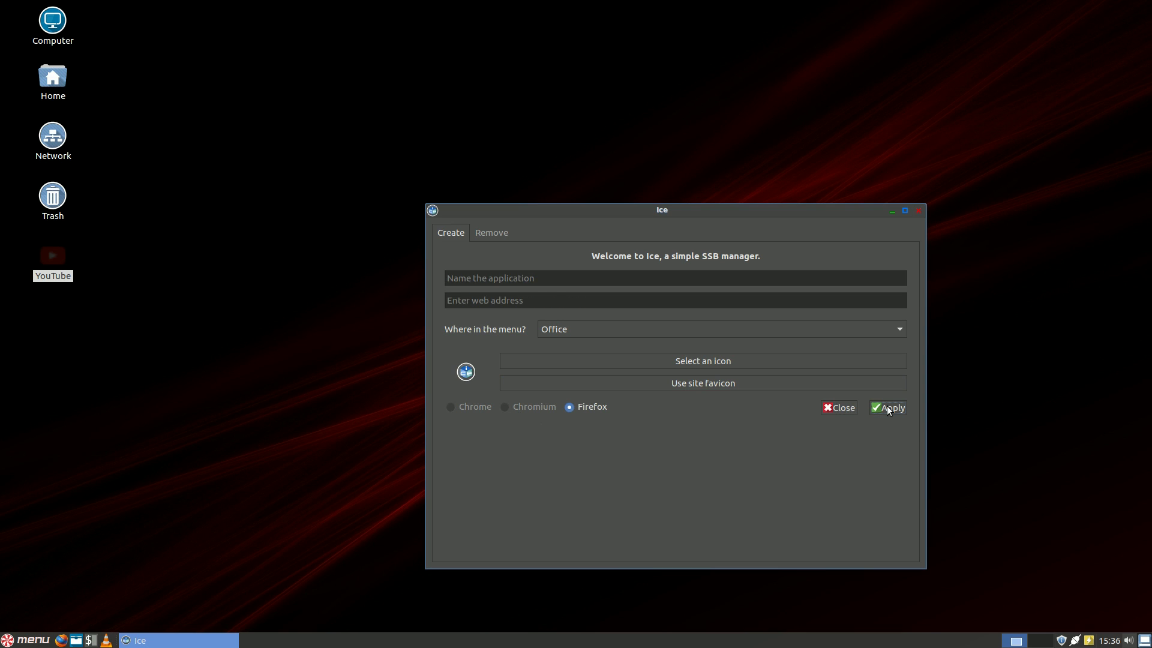
left_click(917, 210)
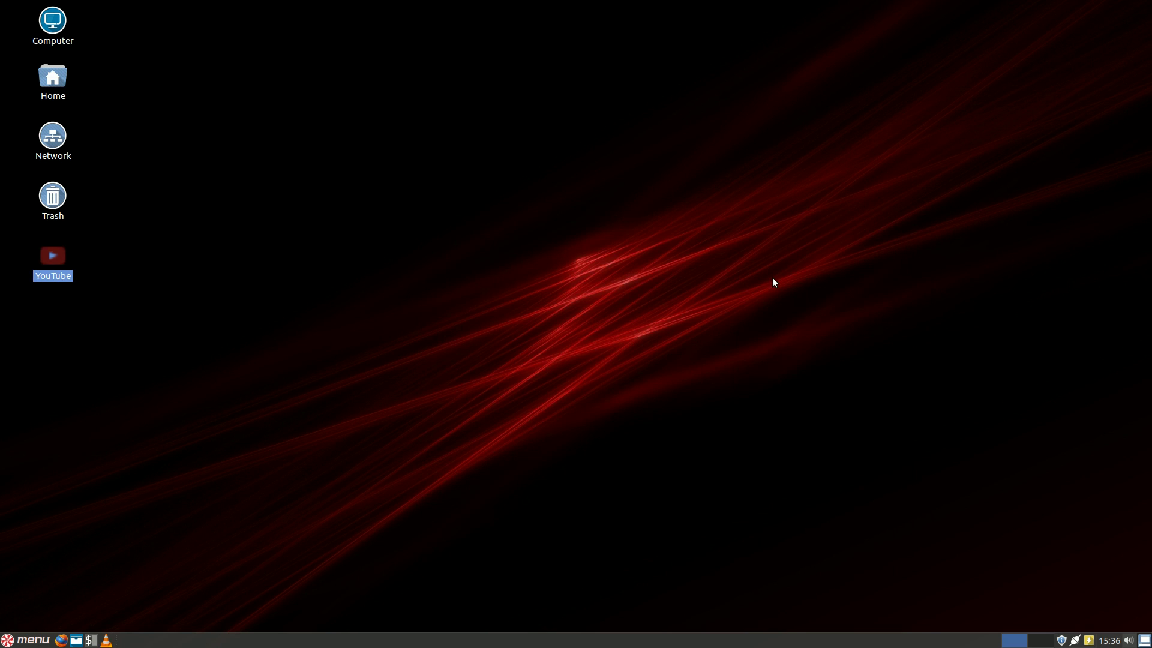
Launch Western Mountain Web from the Office applications, look over its home page, and close the window
left_click(33, 640)
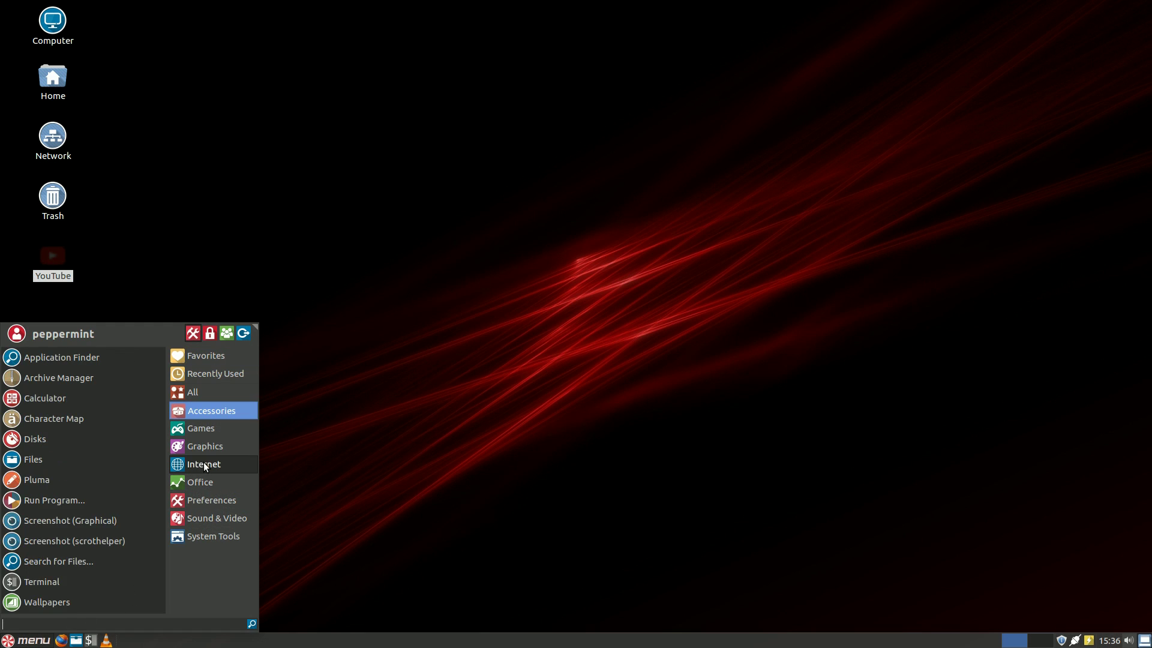
mouse_move(211, 484)
left_click(69, 441)
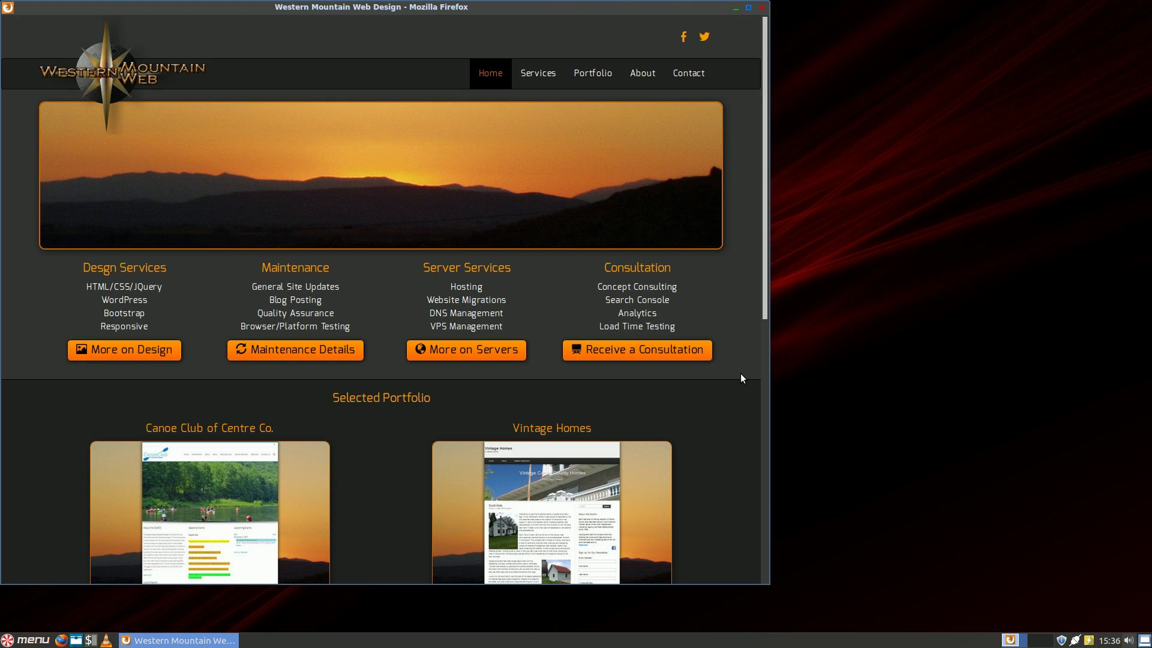
scroll(712, 139, "down", 5)
scroll(735, 136, "up", 4)
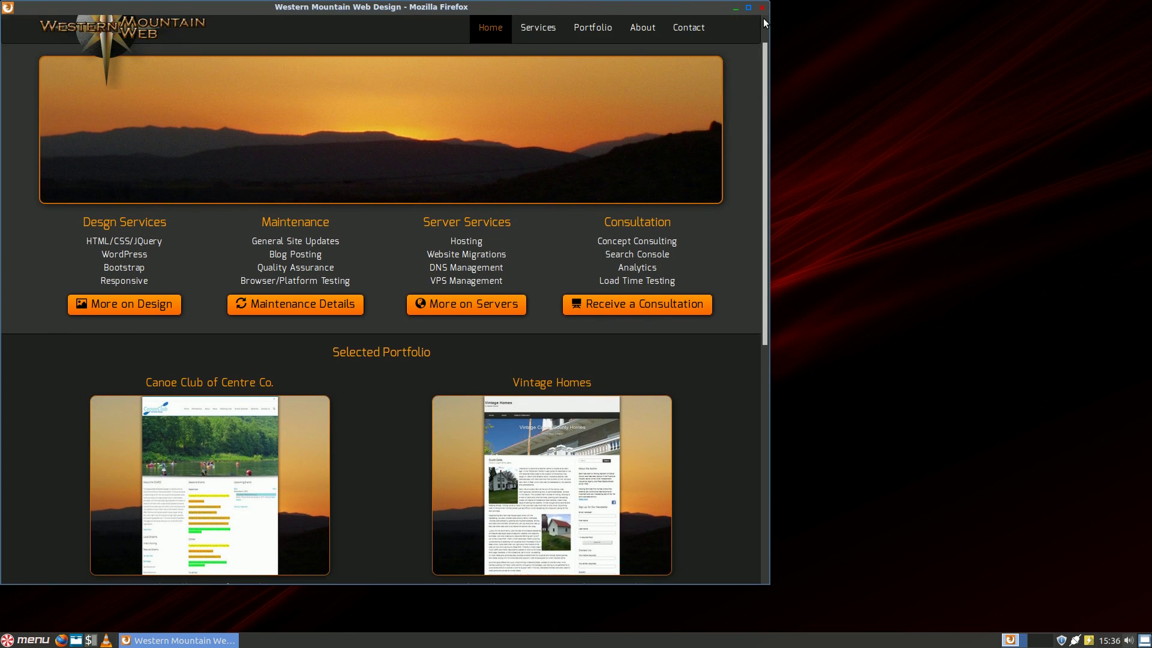
scroll(765, 23, "up", 2)
left_click(761, 7)
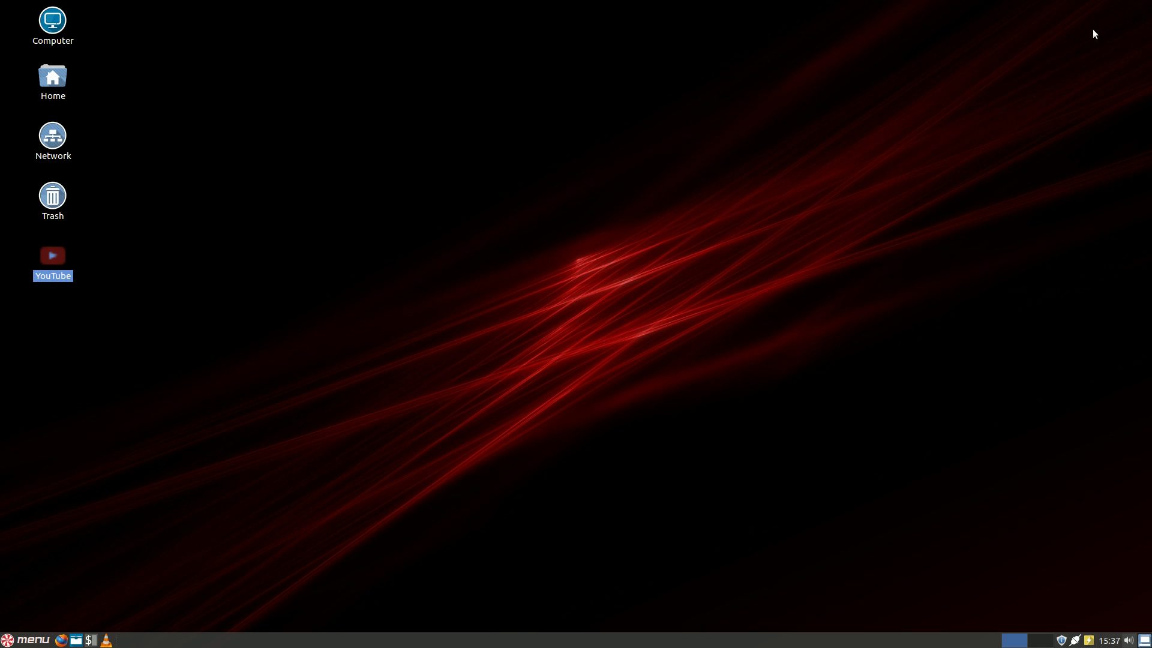
Add a desktop shortcut for the Western Mountain Web app found among the Office applications
left_click(24, 639)
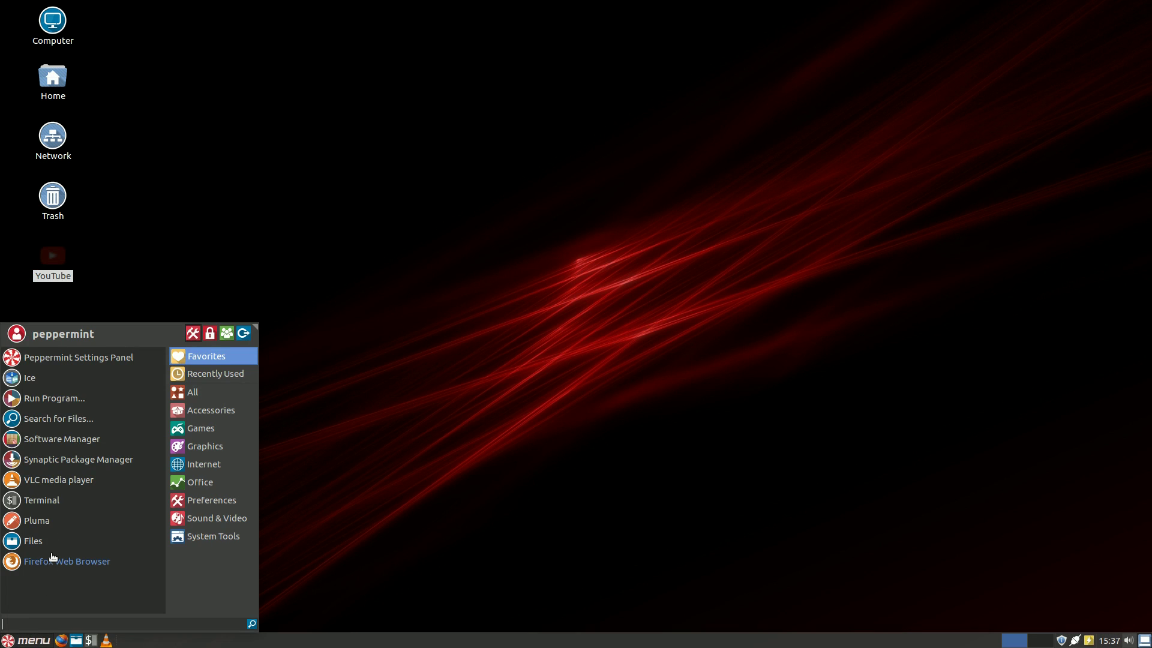
mouse_move(204, 481)
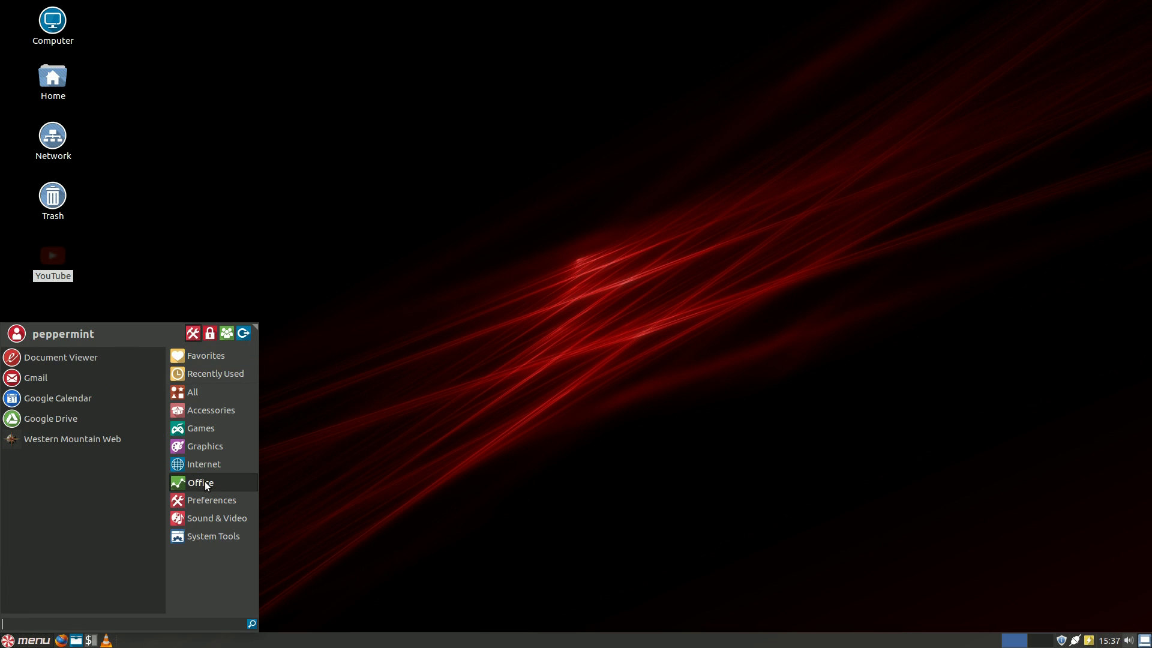
right_click(16, 442)
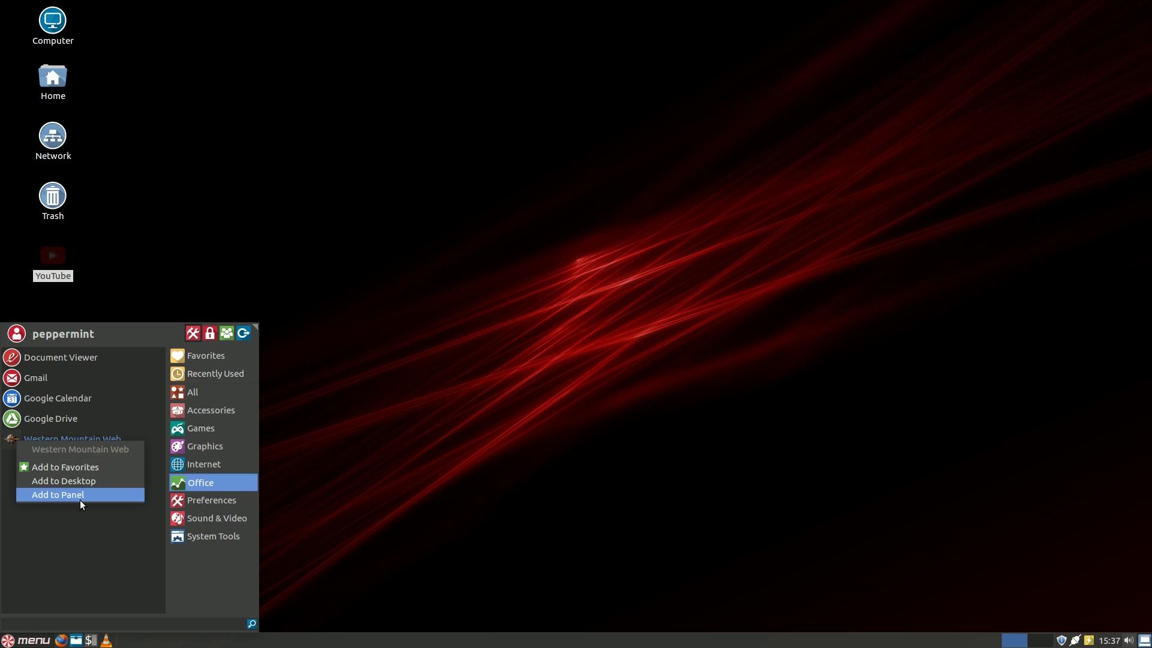
left_click(75, 481)
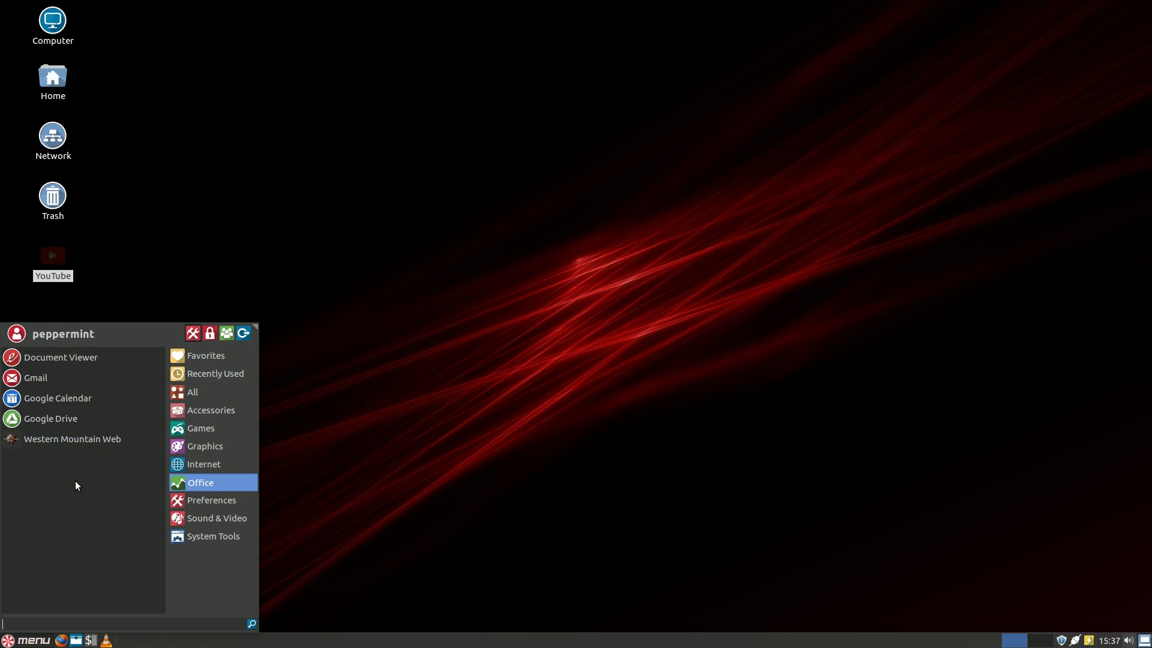
Add the Western Mountain Web app from the Office applications to the panel as a launcher
left_click(226, 361)
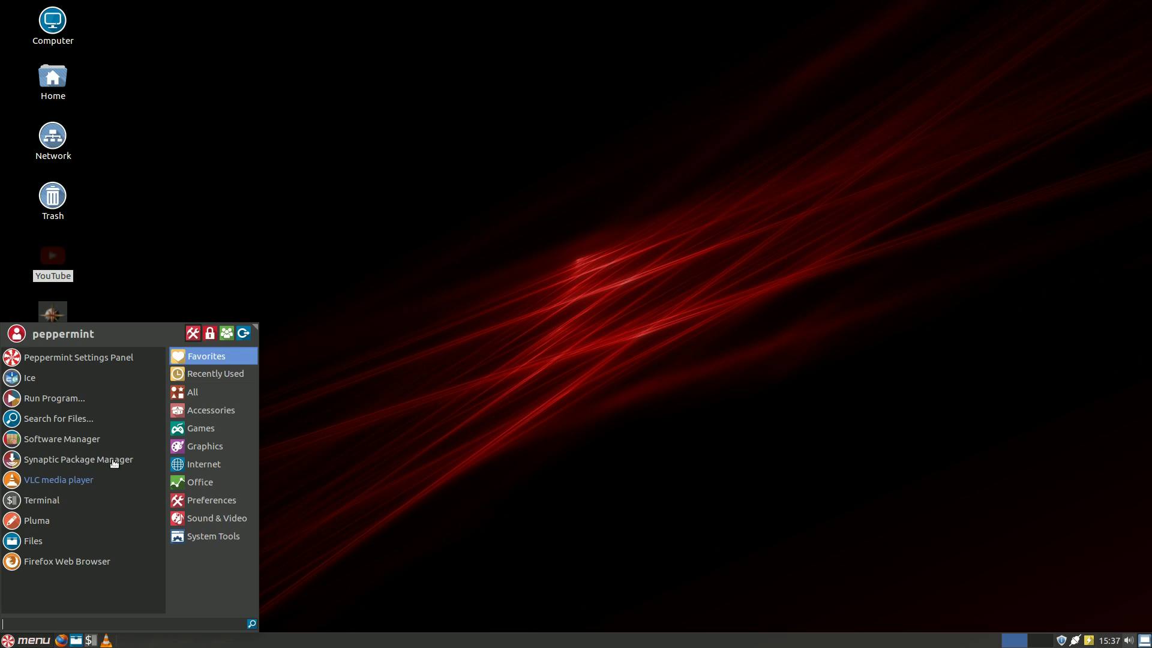
left_click(216, 374)
left_click(205, 484)
right_click(49, 441)
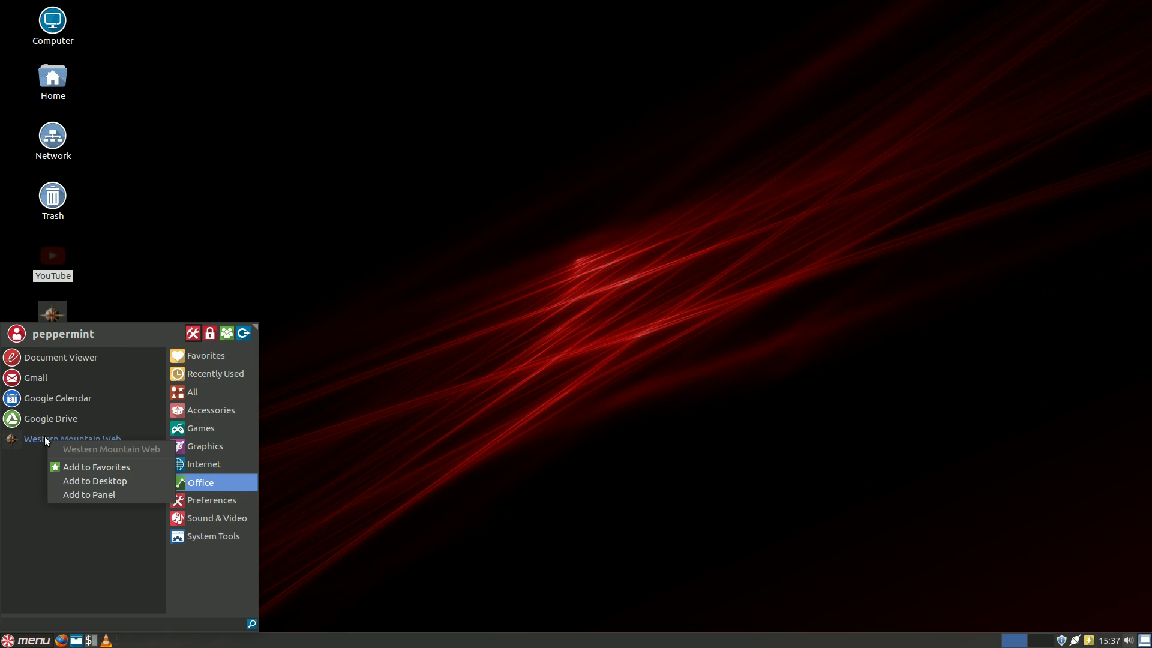
left_click(94, 496)
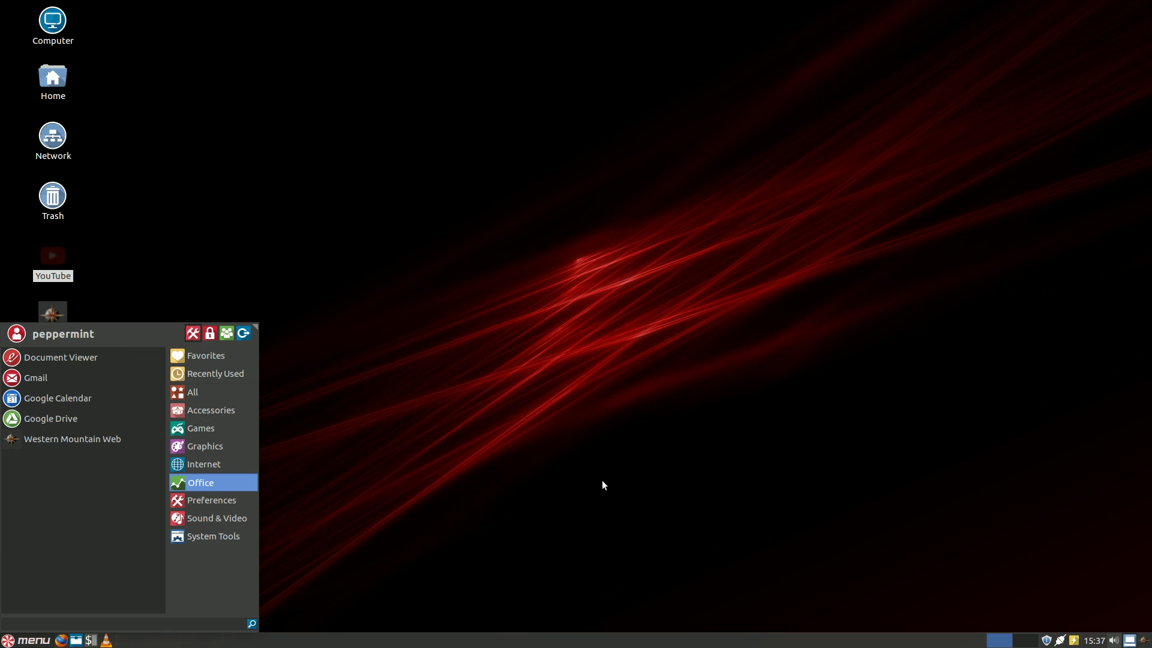
left_click(743, 409)
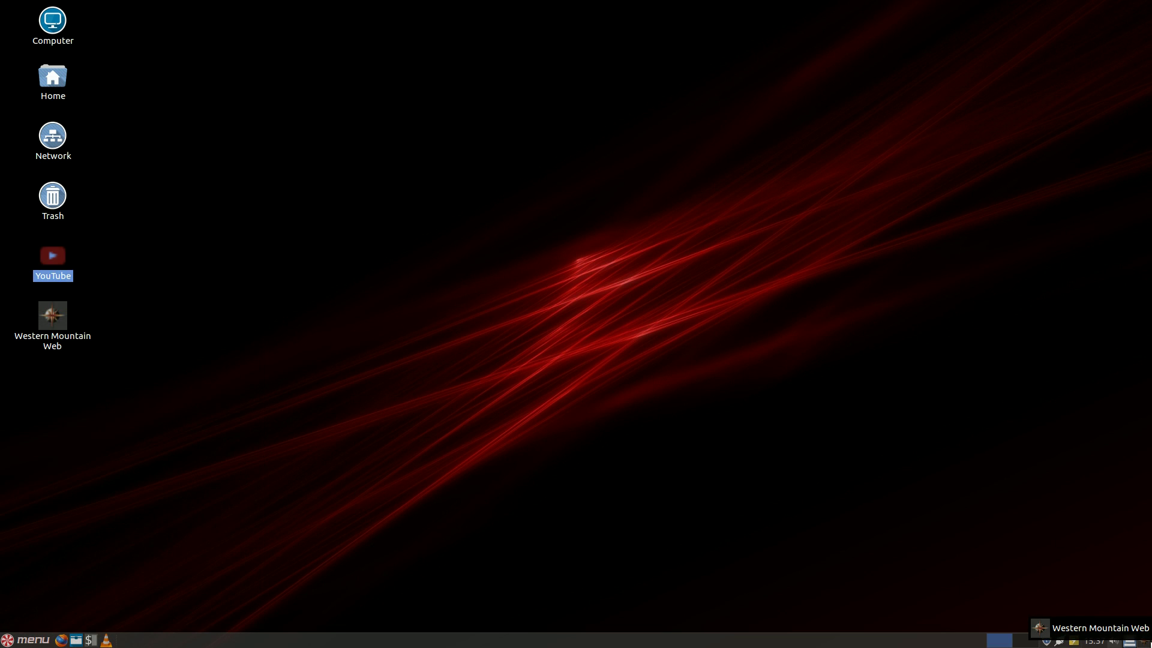
Open the panel preferences, move the Western Mountain Web launcher to just after the open-window list, and close the preferences
right_click(405, 639)
mouse_move(440, 628)
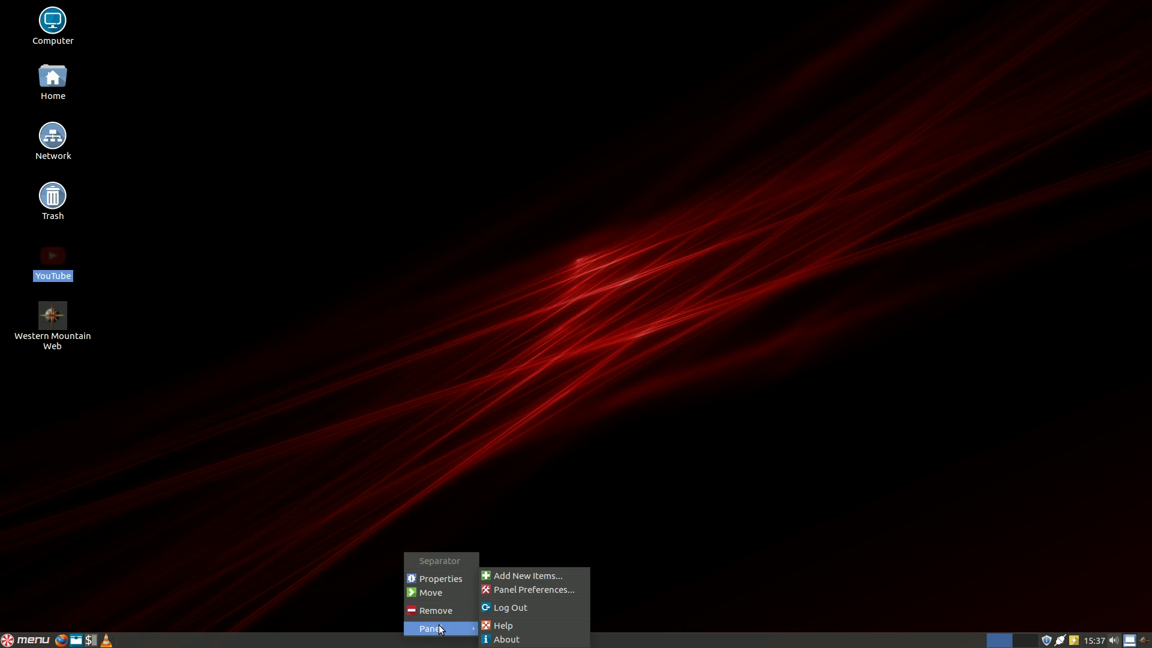
left_click(521, 589)
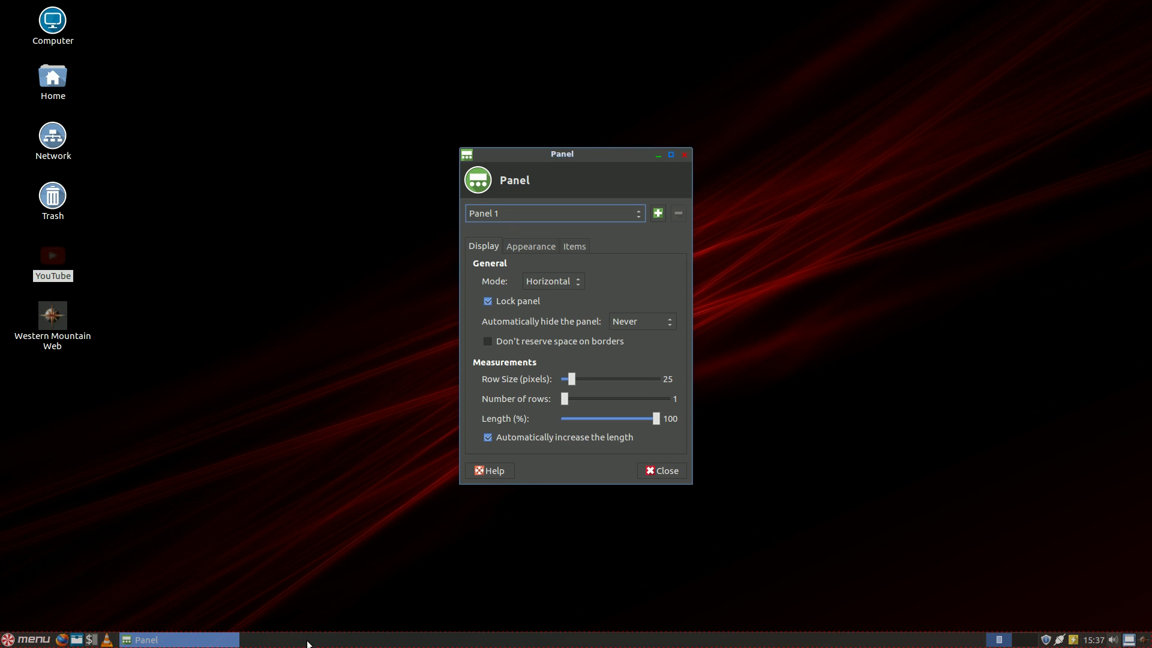
right_click(1142, 642)
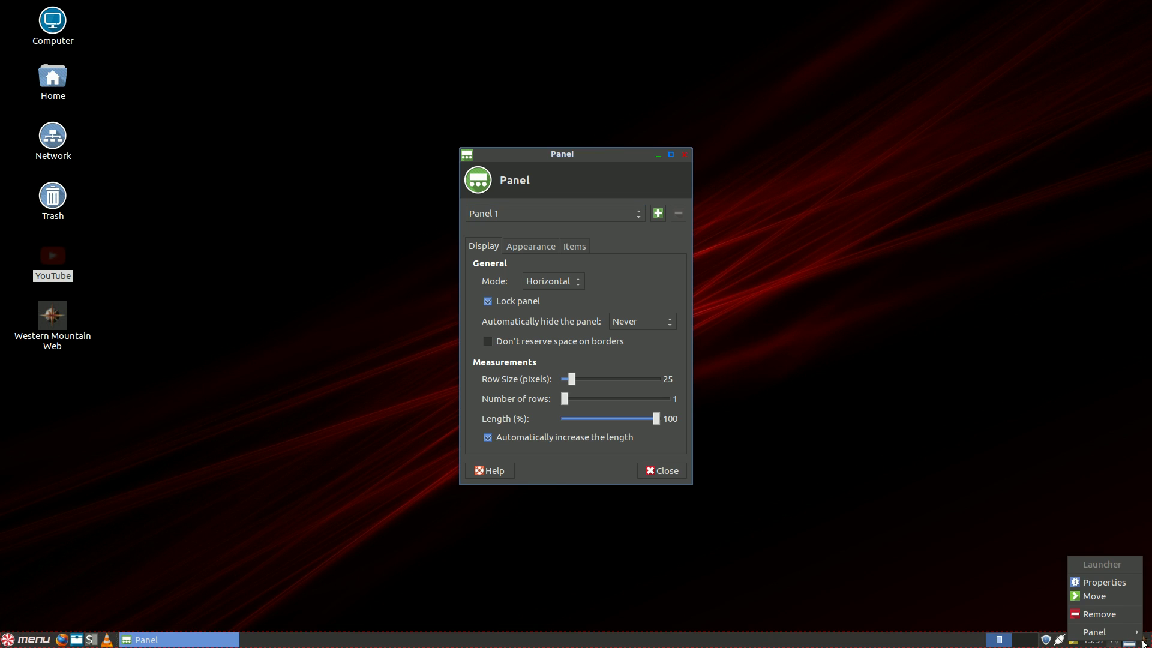
left_click(1114, 597)
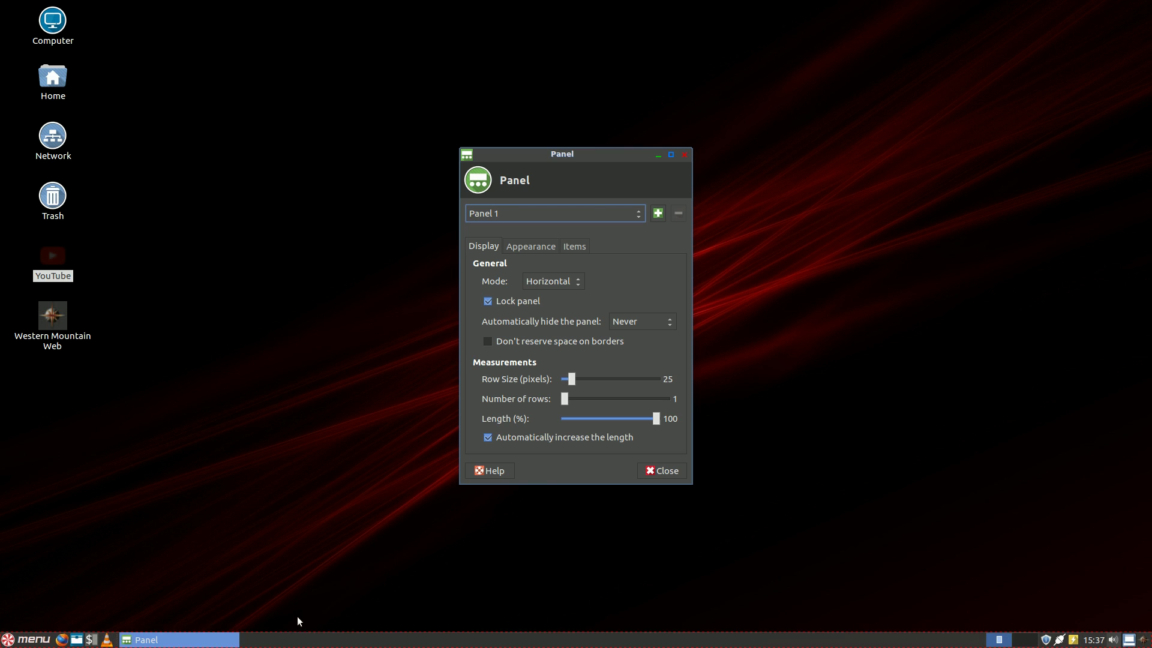
right_click(1144, 640)
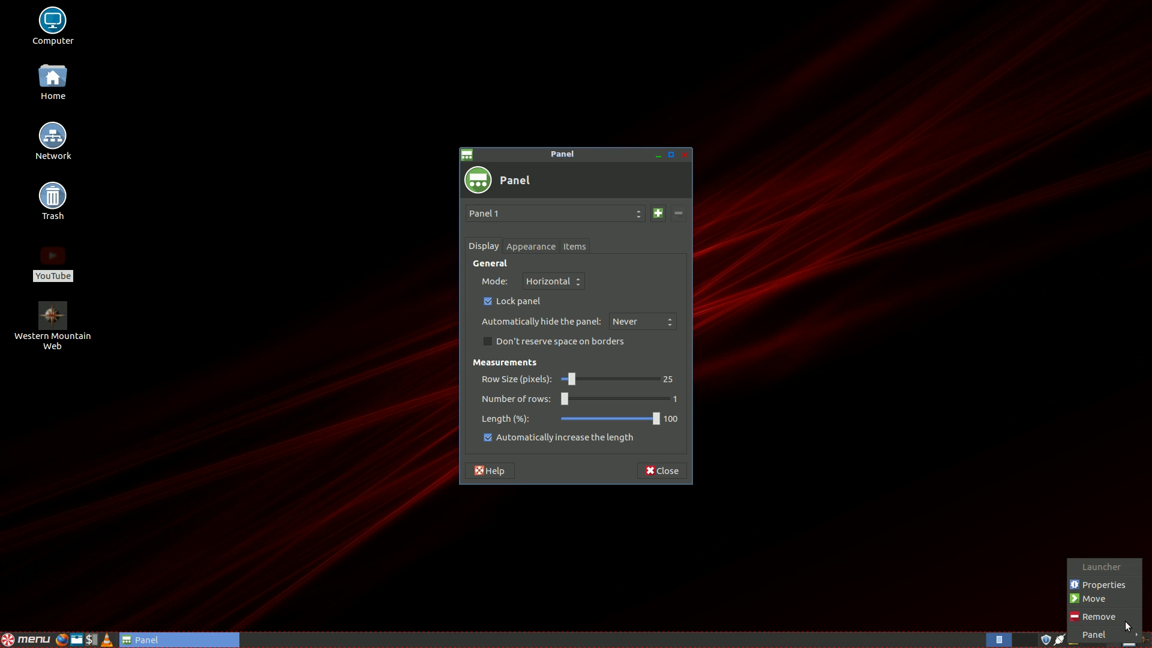
left_click(1114, 598)
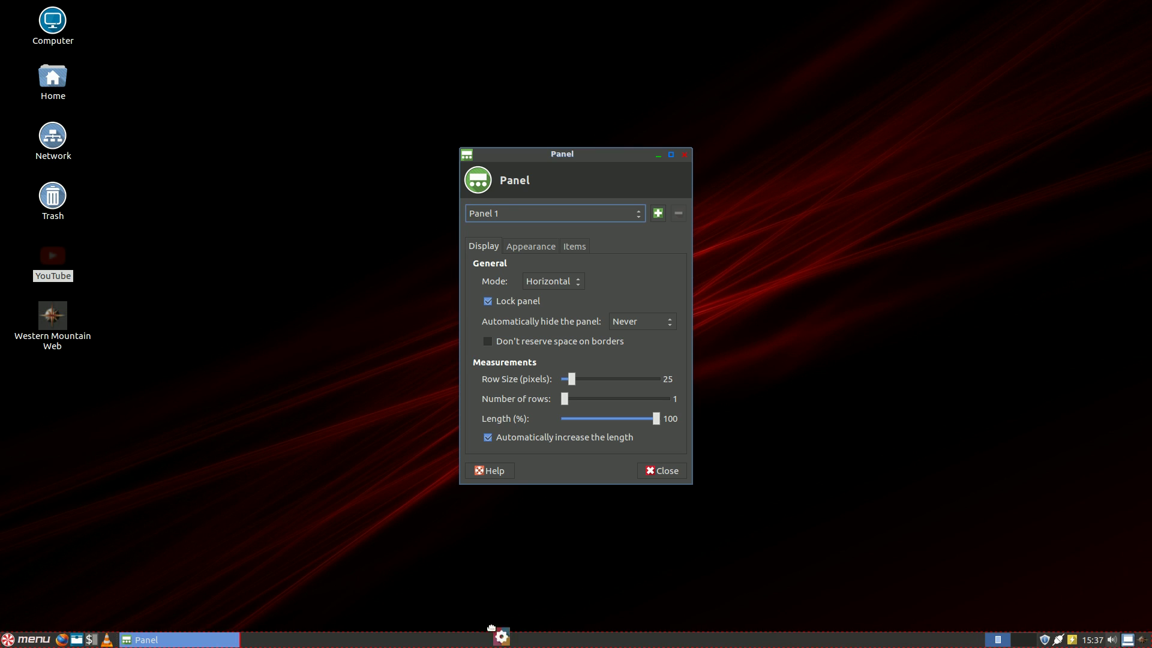
left_click(249, 639)
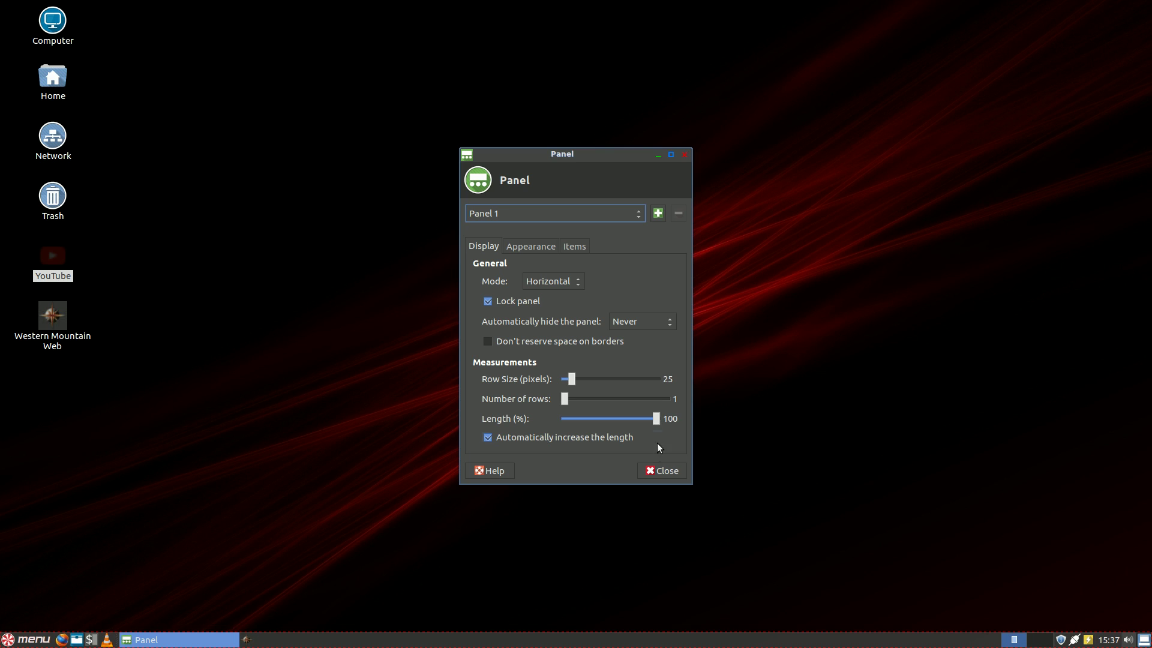
left_click(663, 470)
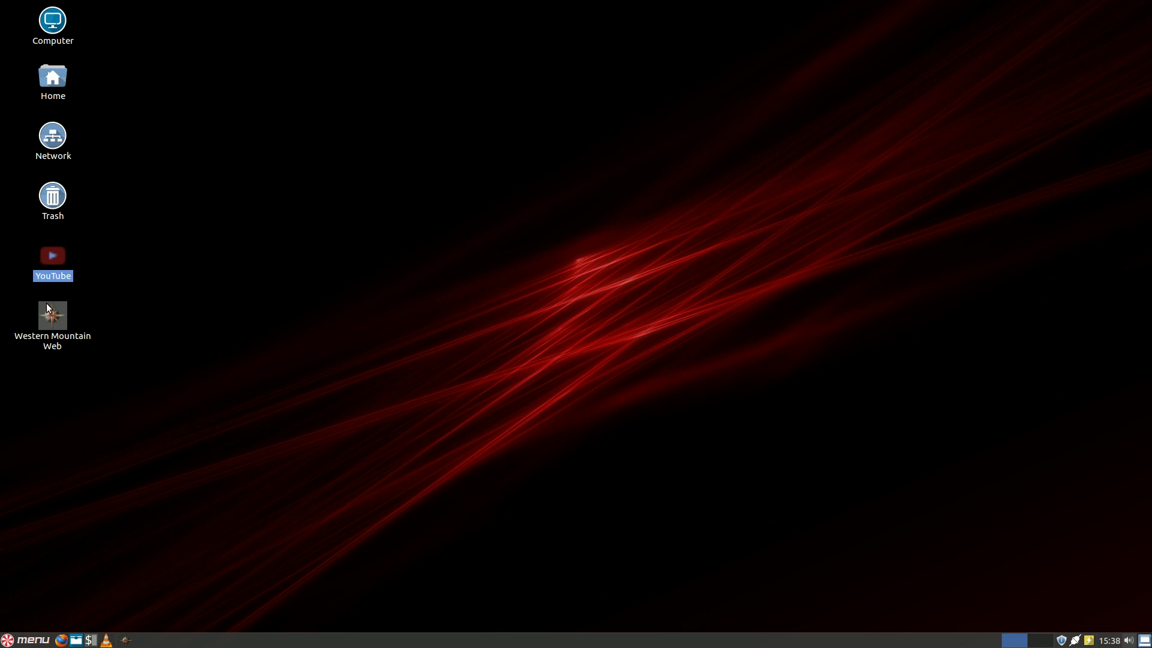
left_click(126, 640)
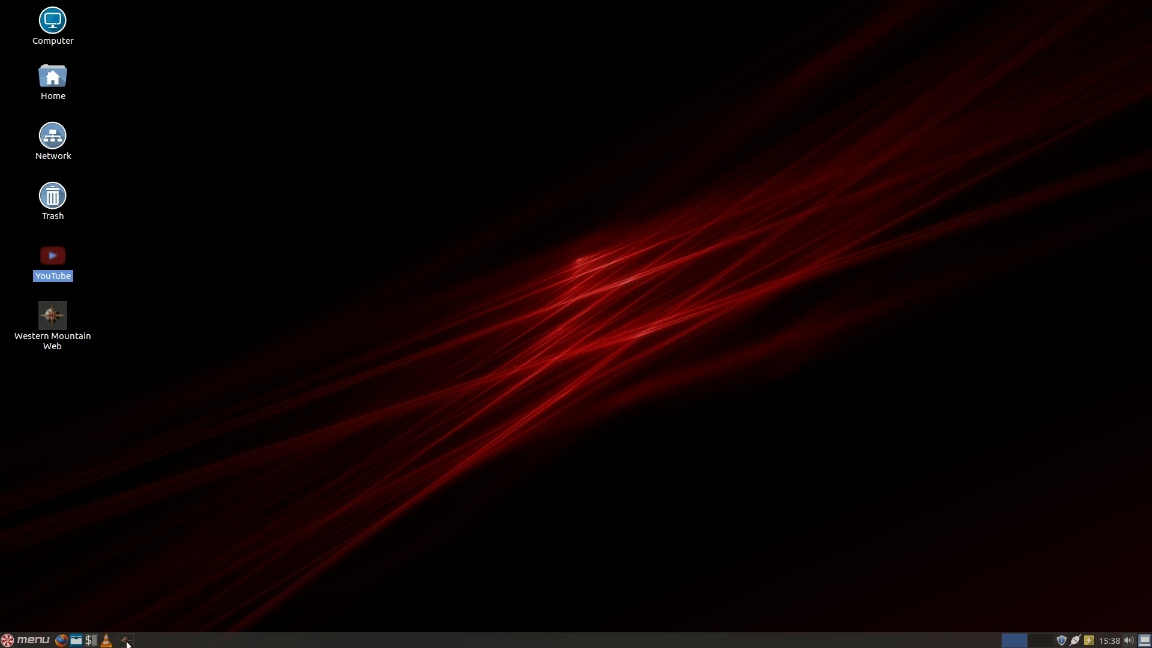
Reopen Ice, remove the Western Mountain Web app from its list of installed web apps, and close Ice
left_click(30, 641)
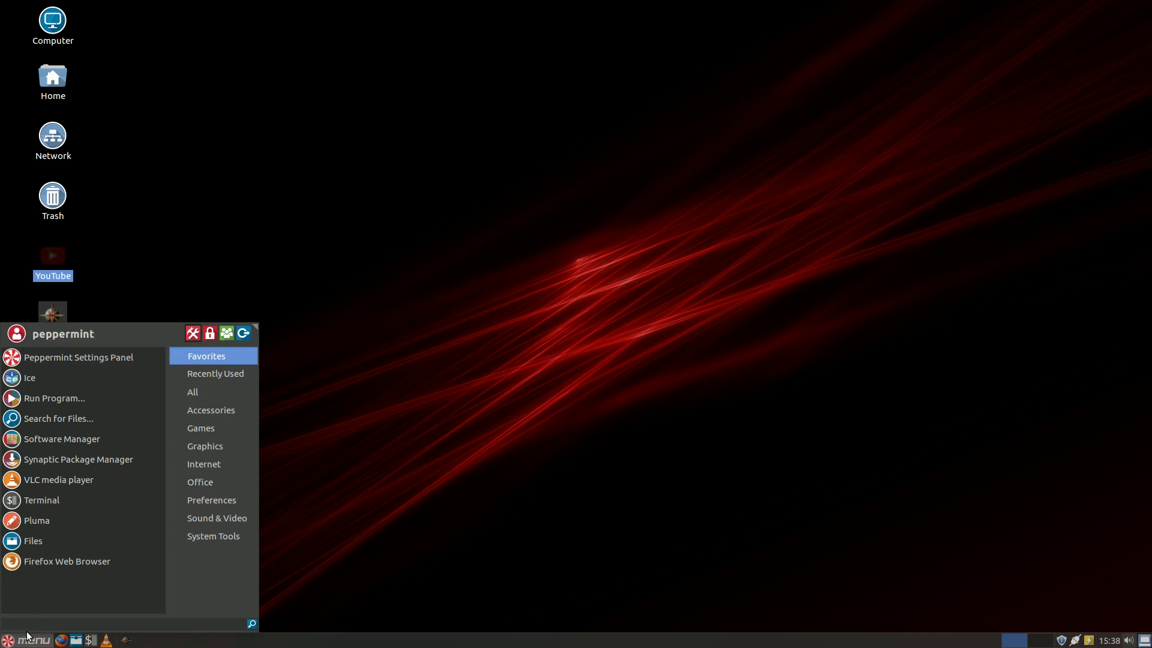
left_click(27, 377)
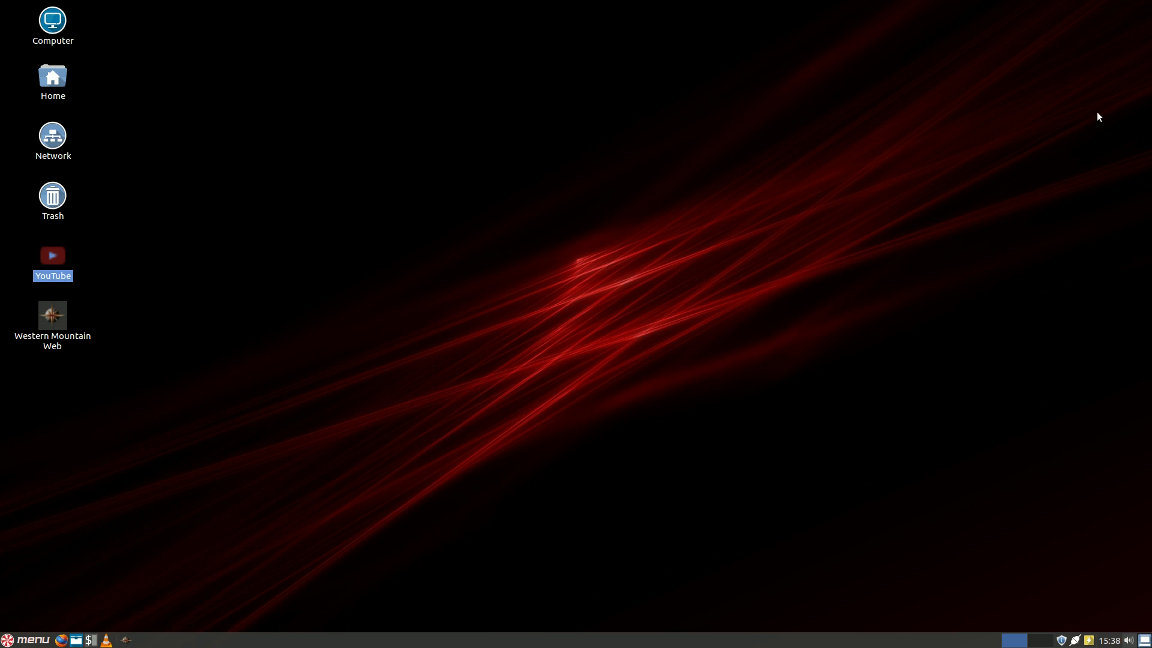
left_click(497, 234)
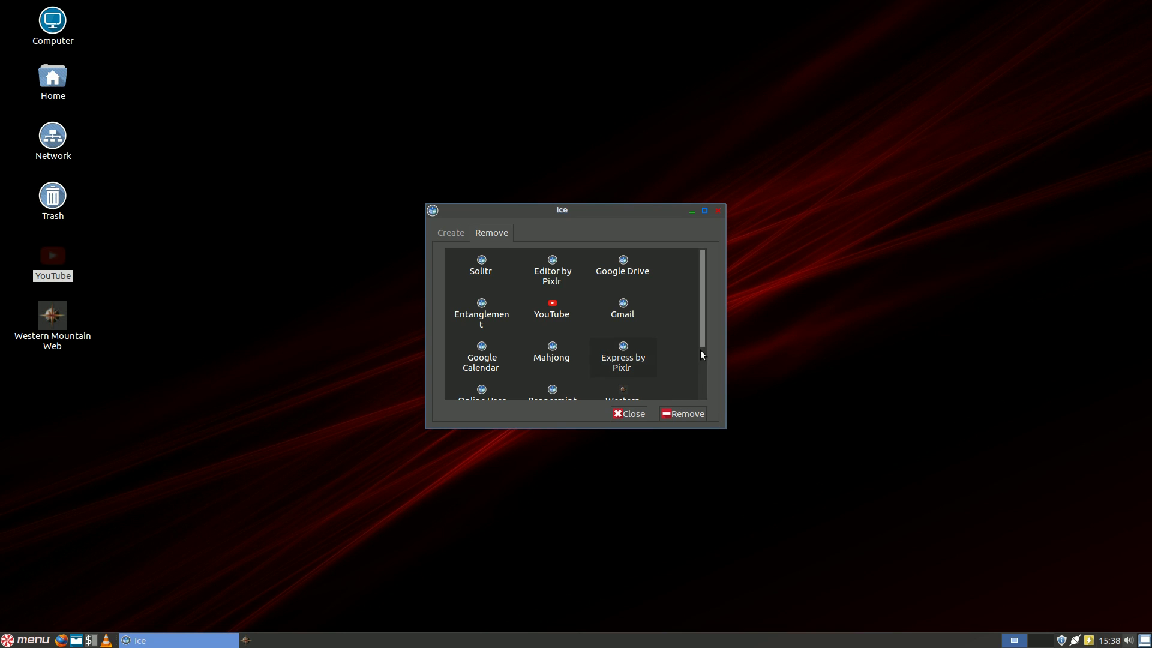
left_click_drag(700, 315, 706, 360)
left_click(636, 339)
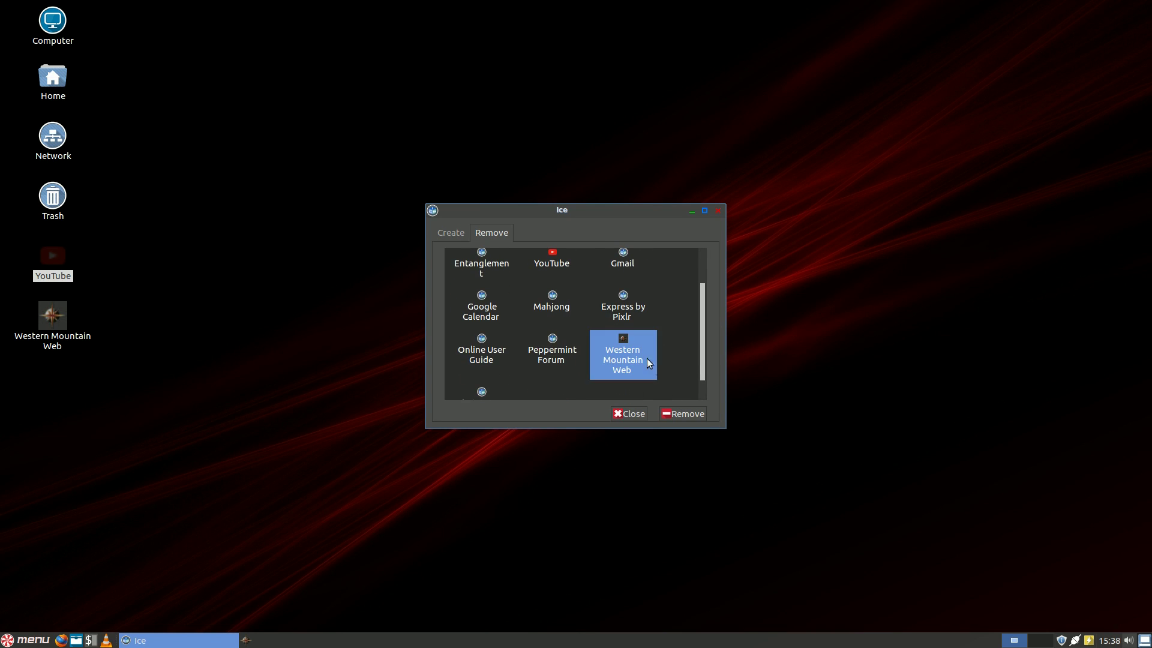
left_click(675, 415)
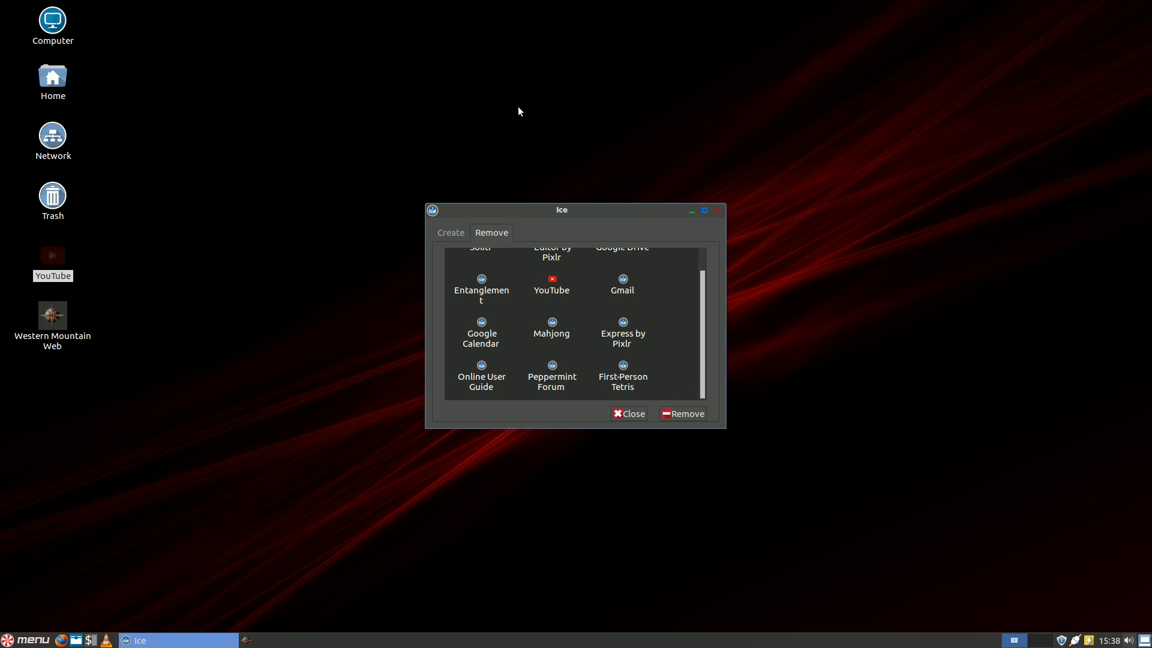
left_click(718, 210)
Move the Western Mountain Web desktop shortcut to the Trash and remove its launcher from the panel
left_click_drag(60, 313, 54, 201)
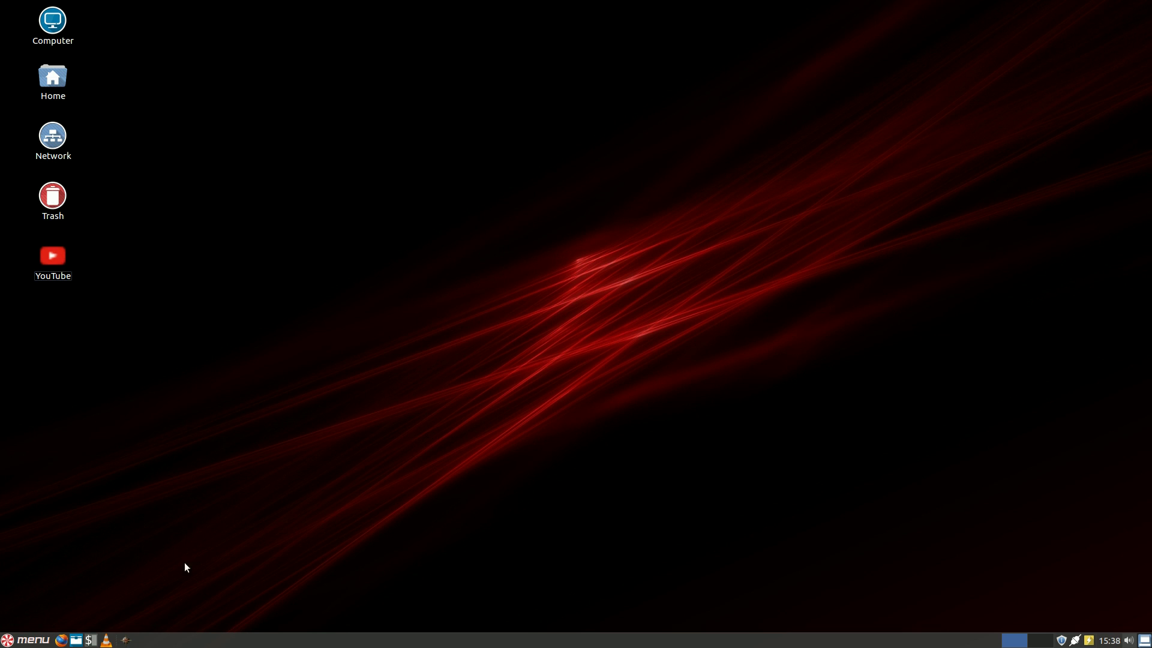
right_click(129, 642)
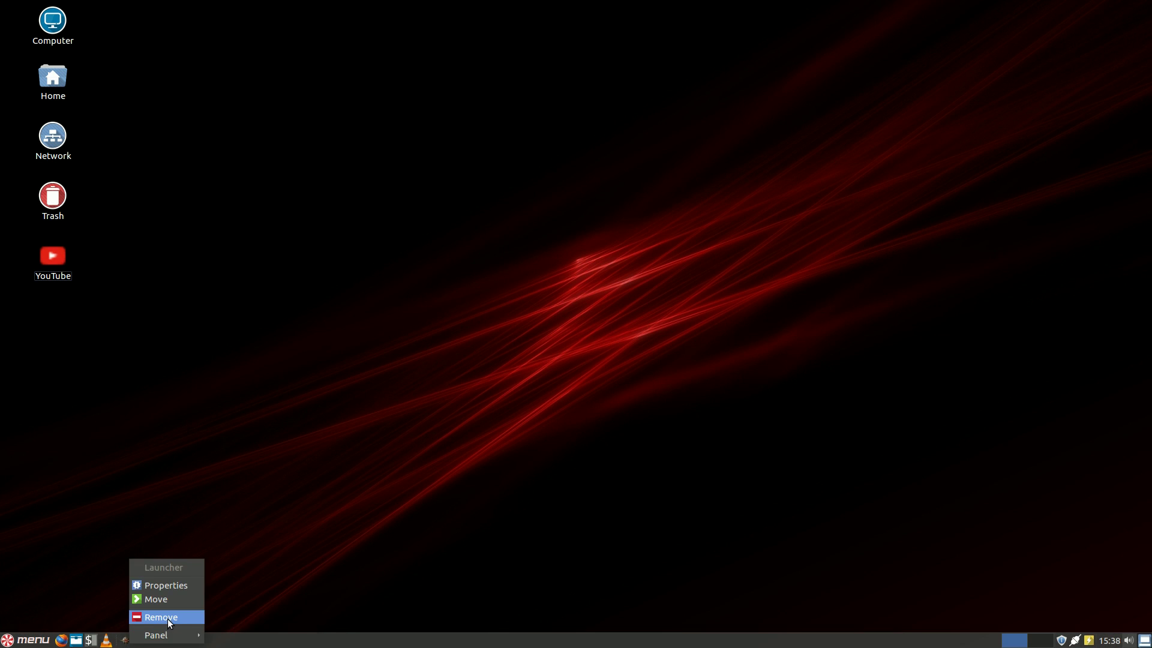
left_click(167, 617)
left_click(695, 347)
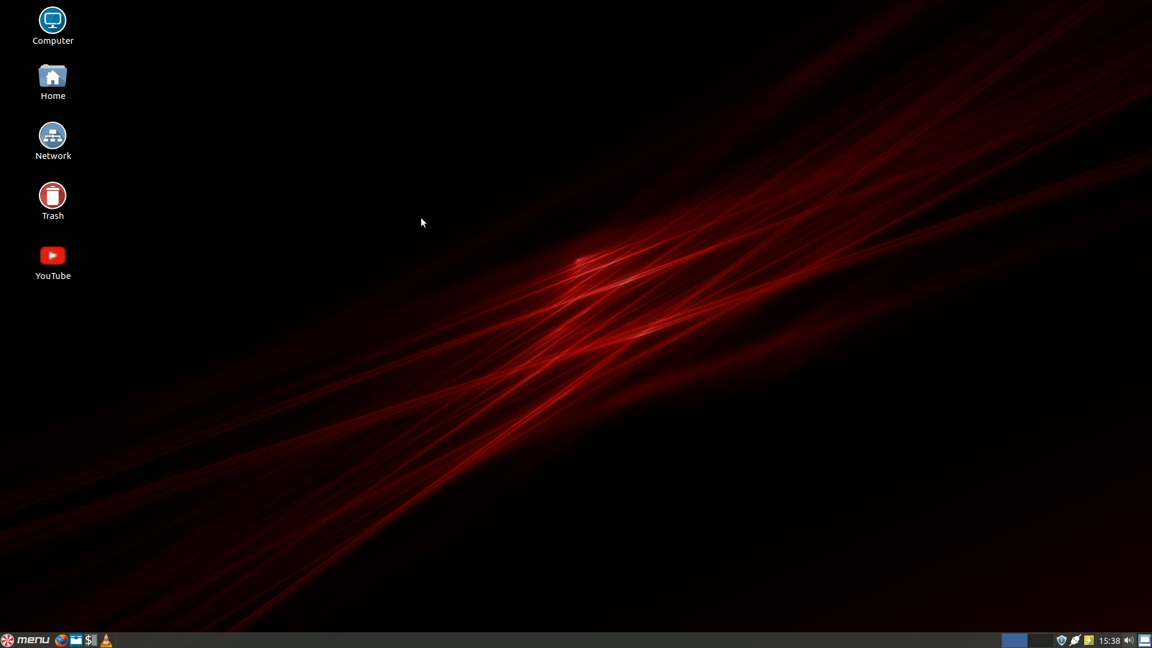
Open the Home folder and move its window around the desktop, finishing near the upper middle of the screen
double_click(65, 81)
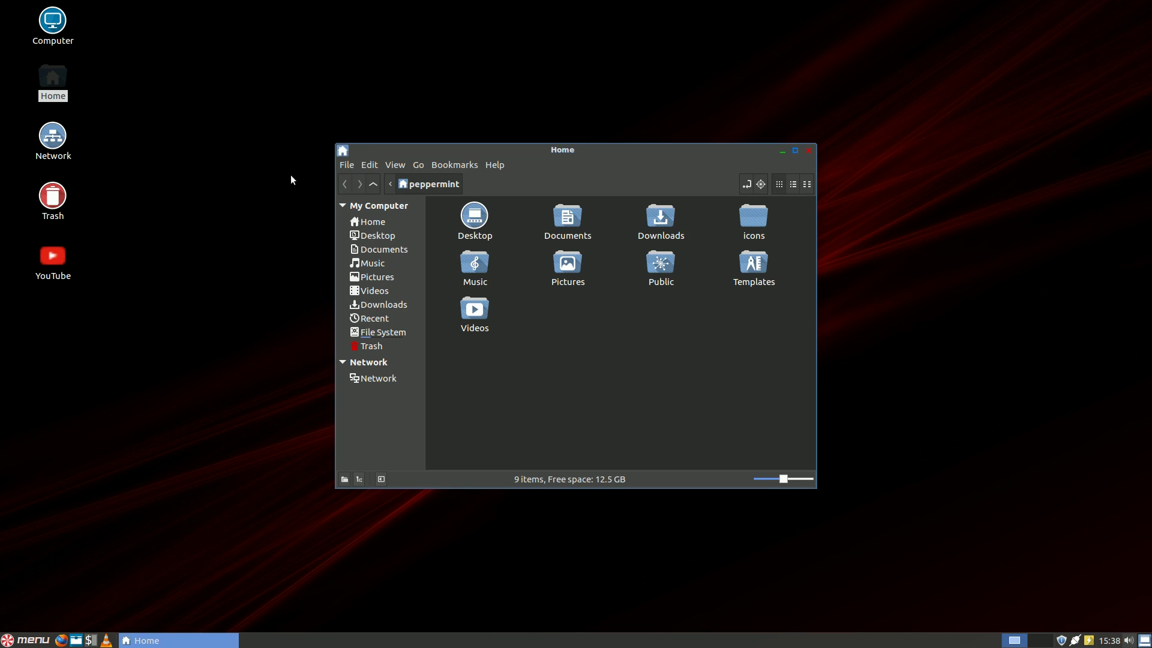
left_click_drag(682, 158, 711, 99)
left_click(172, 501)
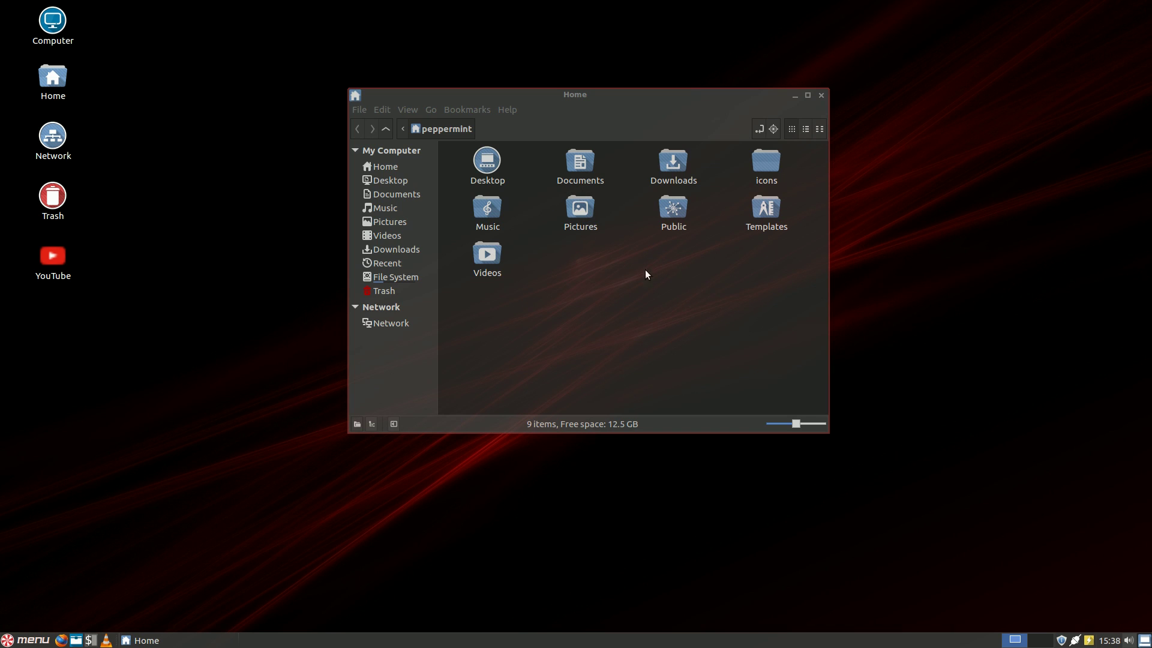
left_click_drag(651, 101, 1062, 447)
left_click_drag(548, 383, 127, 192)
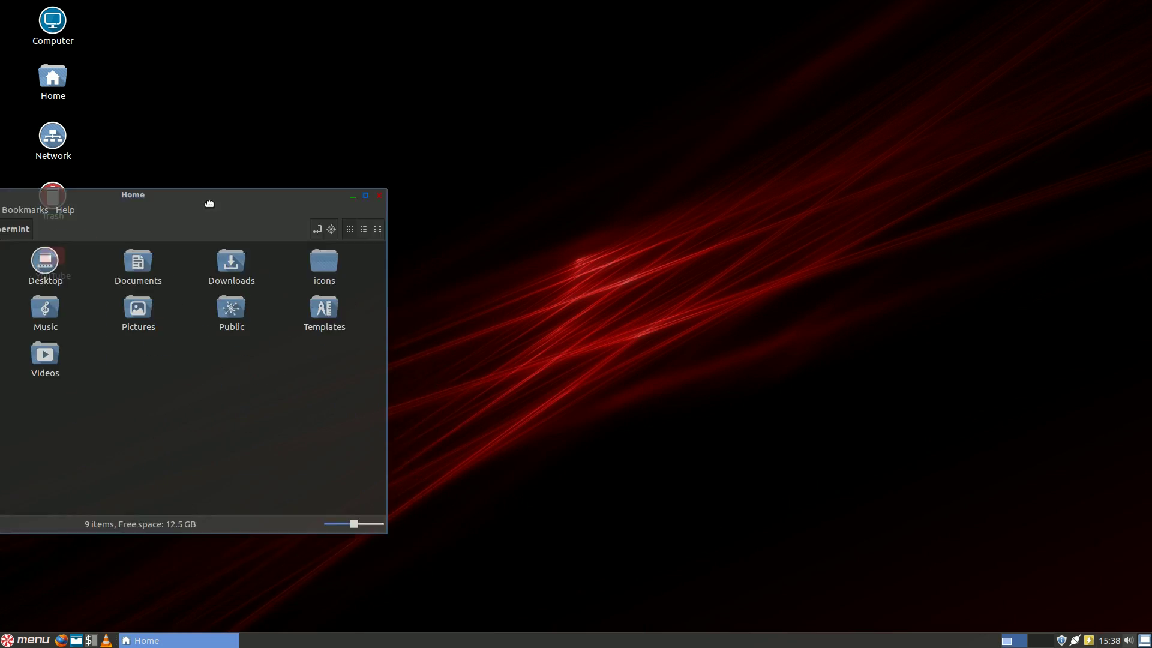
left_click_drag(276, 215, 694, 123)
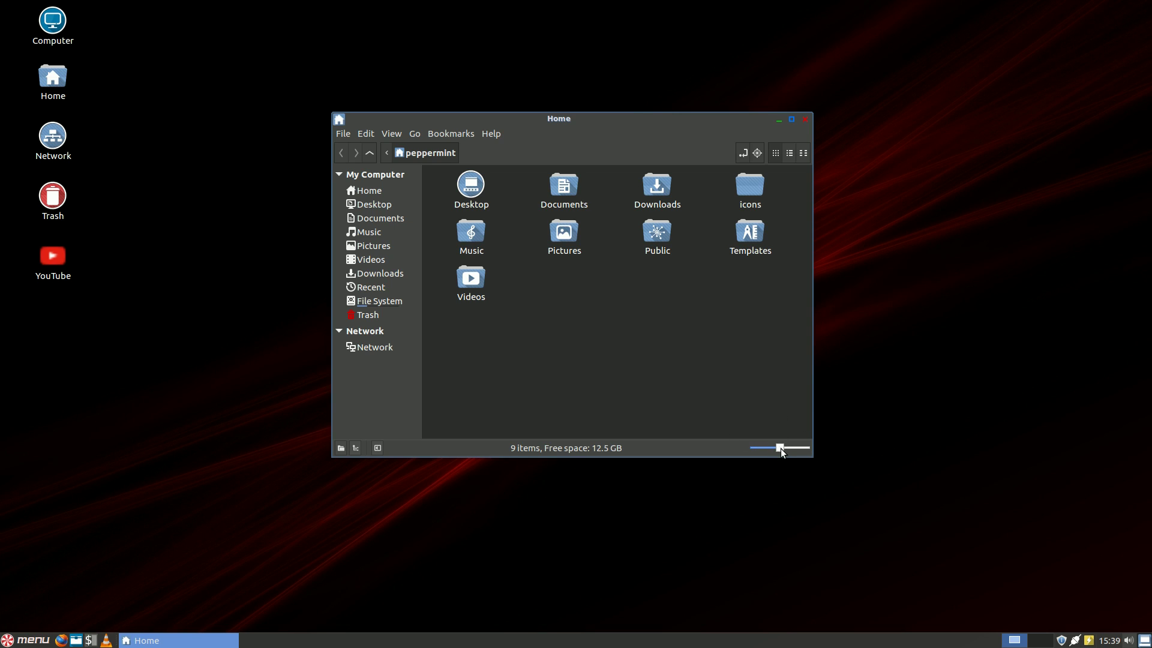
Try the icon zoom control, and switch the location bar to an editable path and back to breadcrumbs
mouse_move(779, 447)
left_mouse_down()
mouse_move(746, 441)
mouse_move(828, 448)
mouse_move(779, 447)
left_mouse_up()
left_click(744, 155)
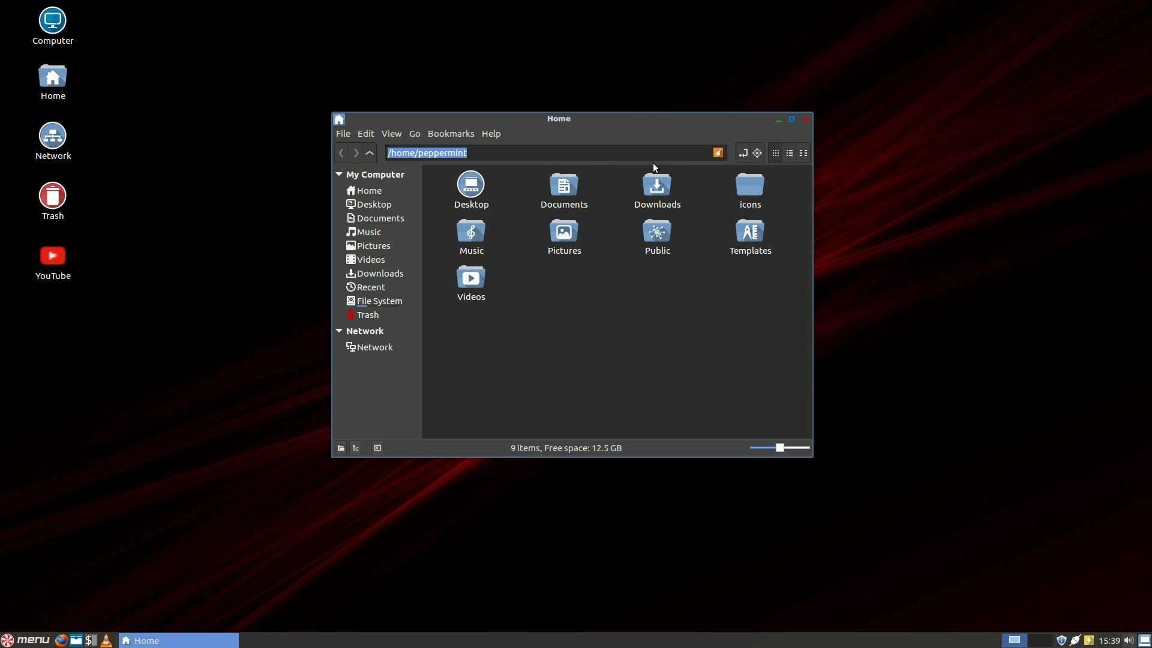
left_click(740, 154)
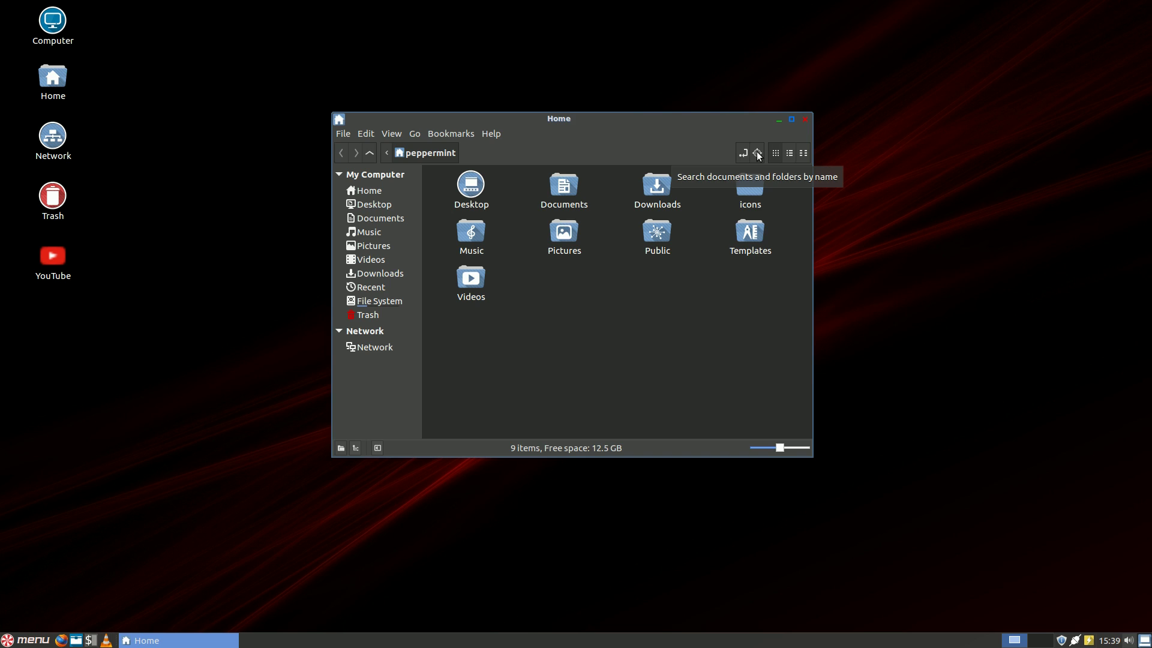
Try the list and compact views of the Home folder, and return to the icon view
left_click(790, 153)
left_click(804, 153)
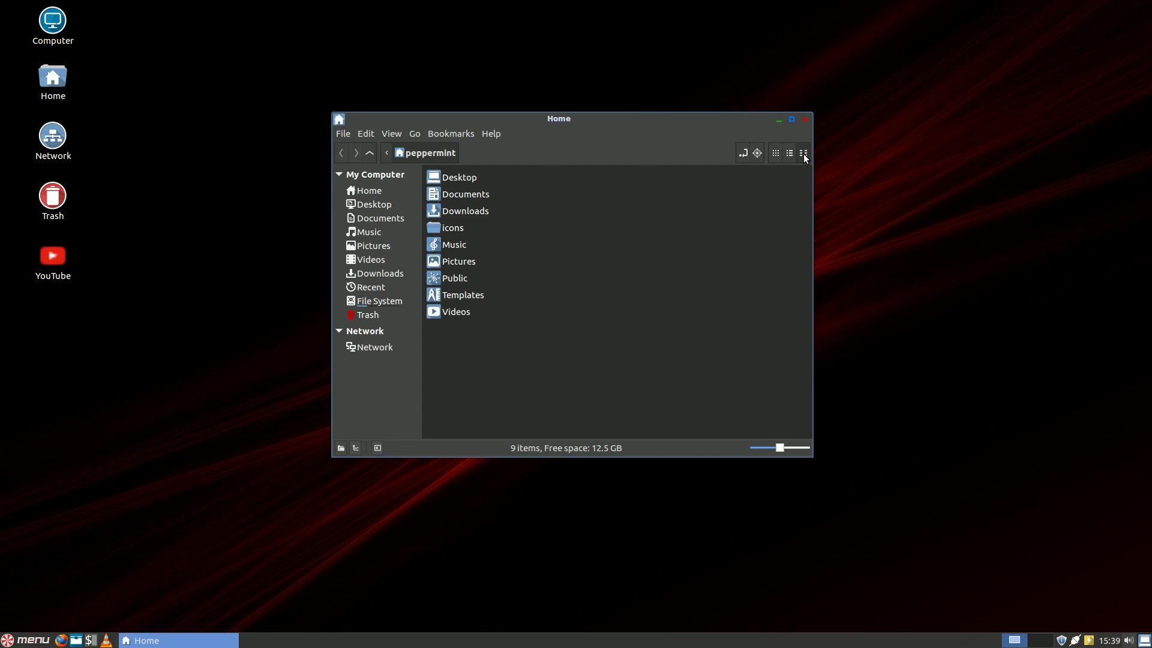
left_click(789, 152)
left_click(775, 154)
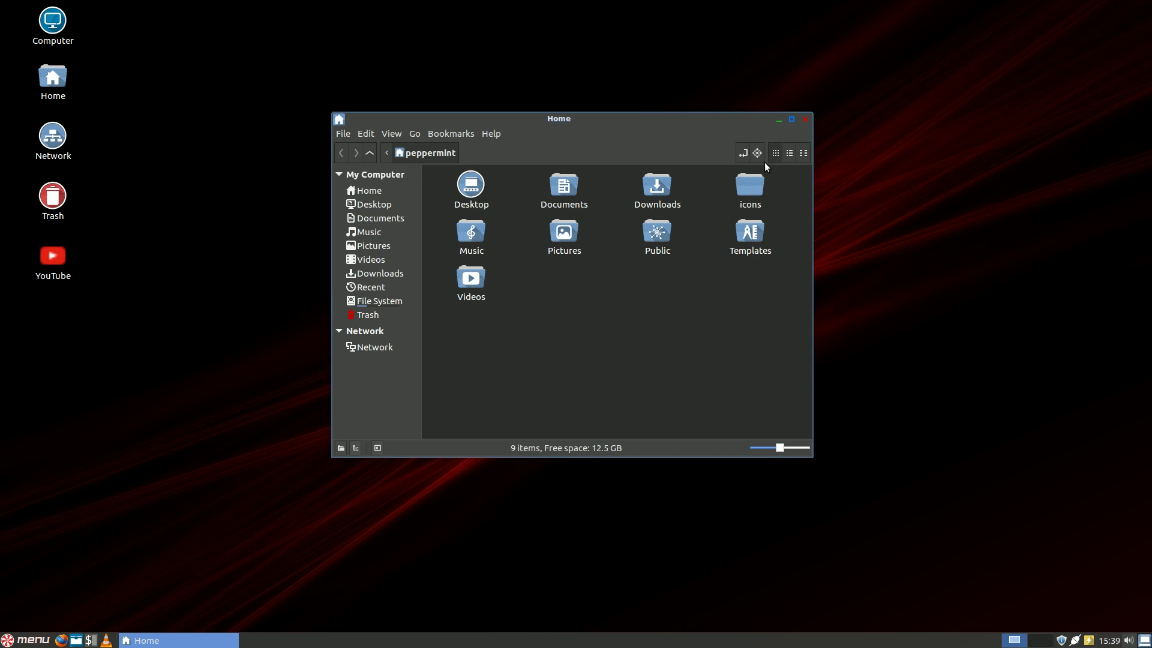
Hide and restore the sidebar, switch it to the folder tree and back to places, and close the Home window
left_click(378, 448)
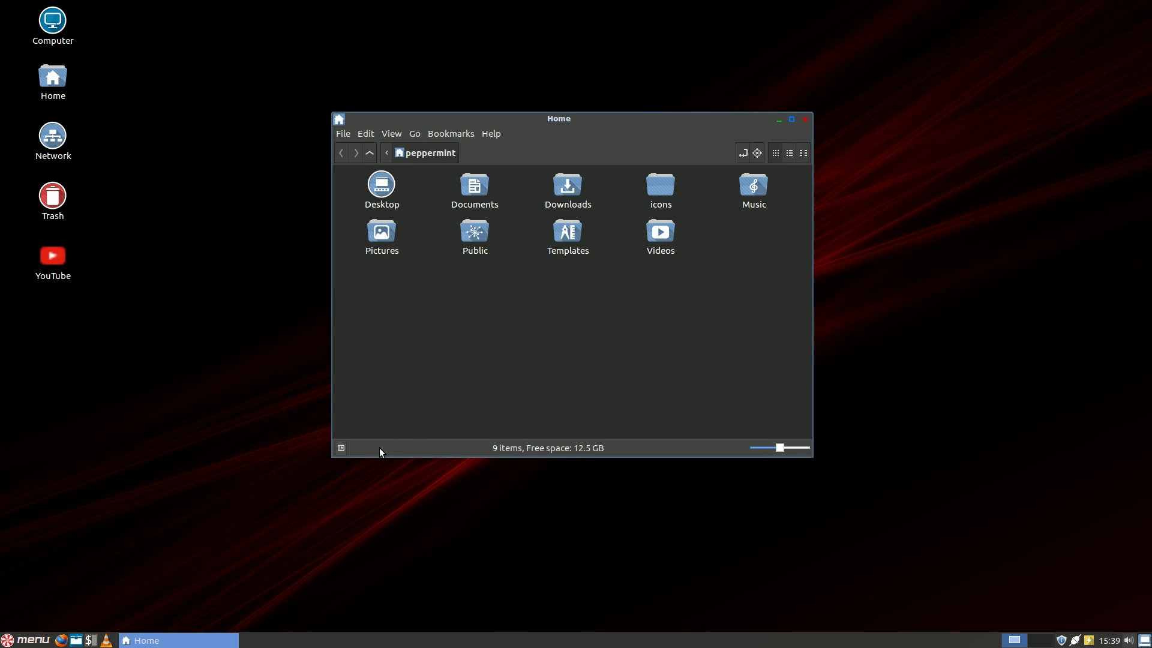
left_click(341, 448)
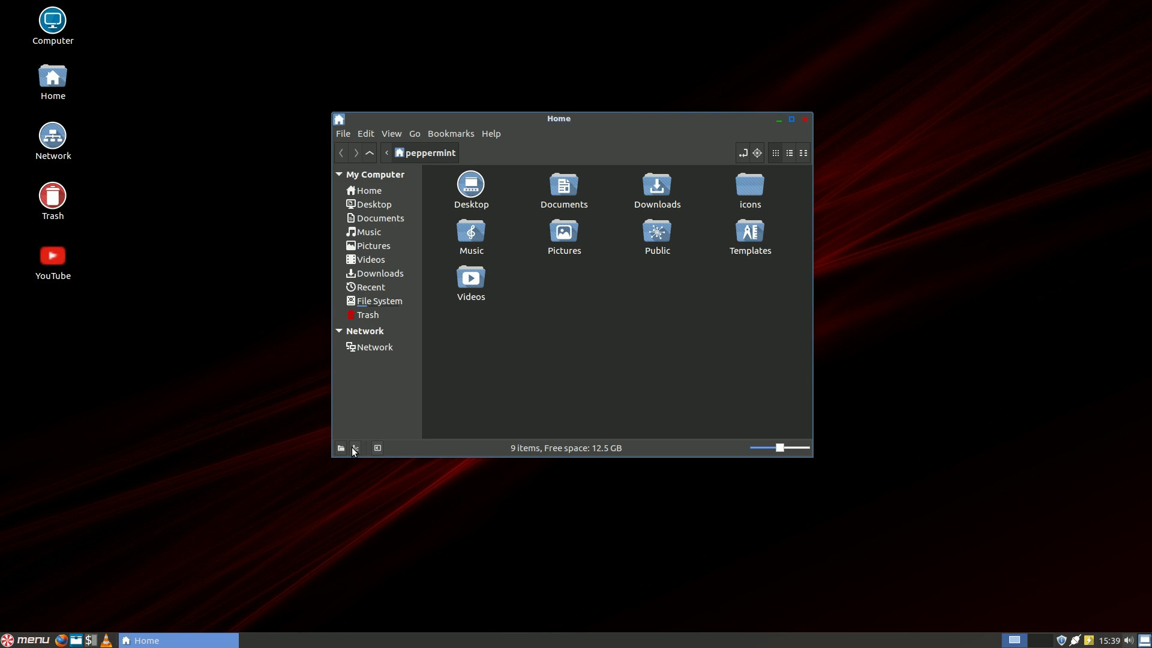
left_click(355, 448)
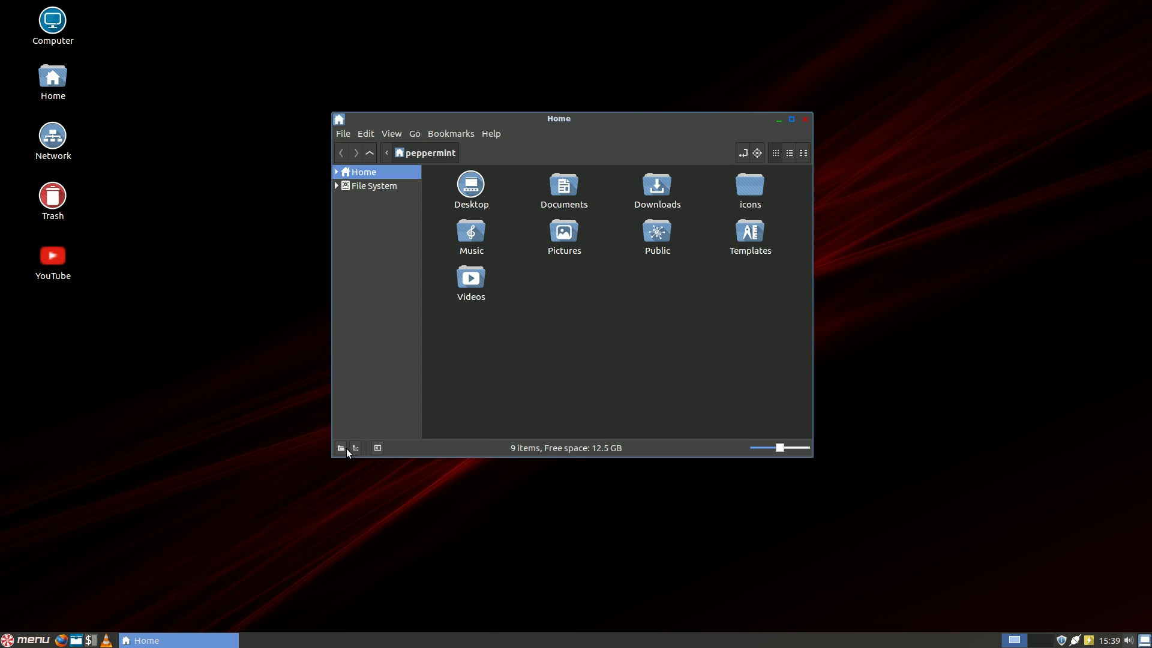
left_click(341, 448)
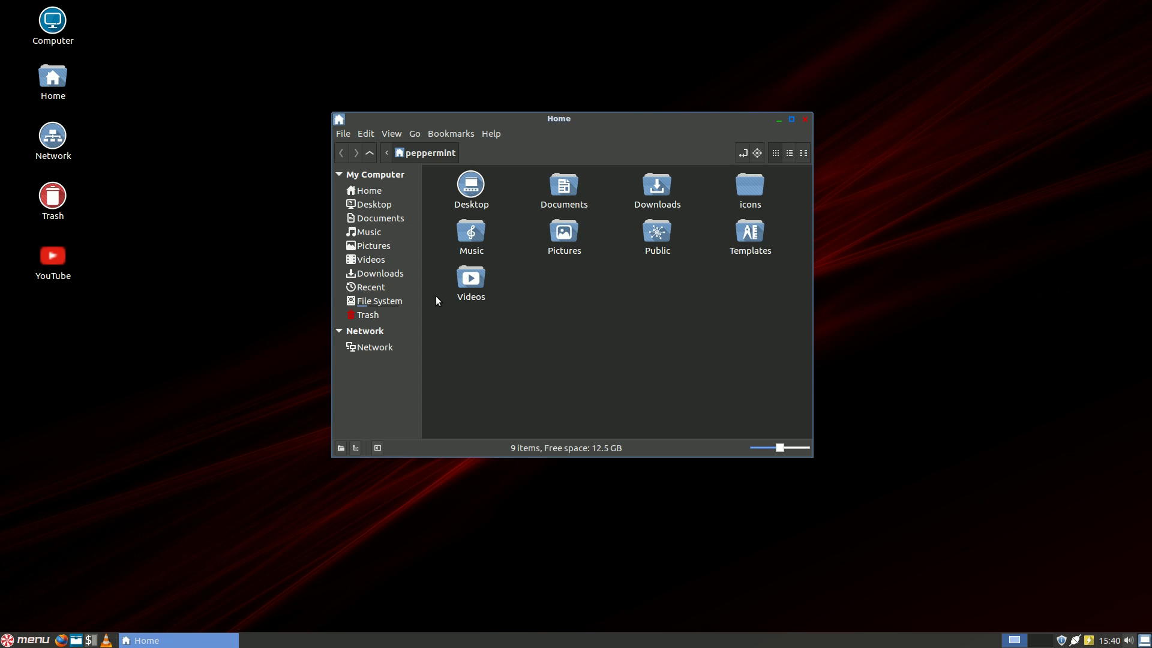
left_click(805, 119)
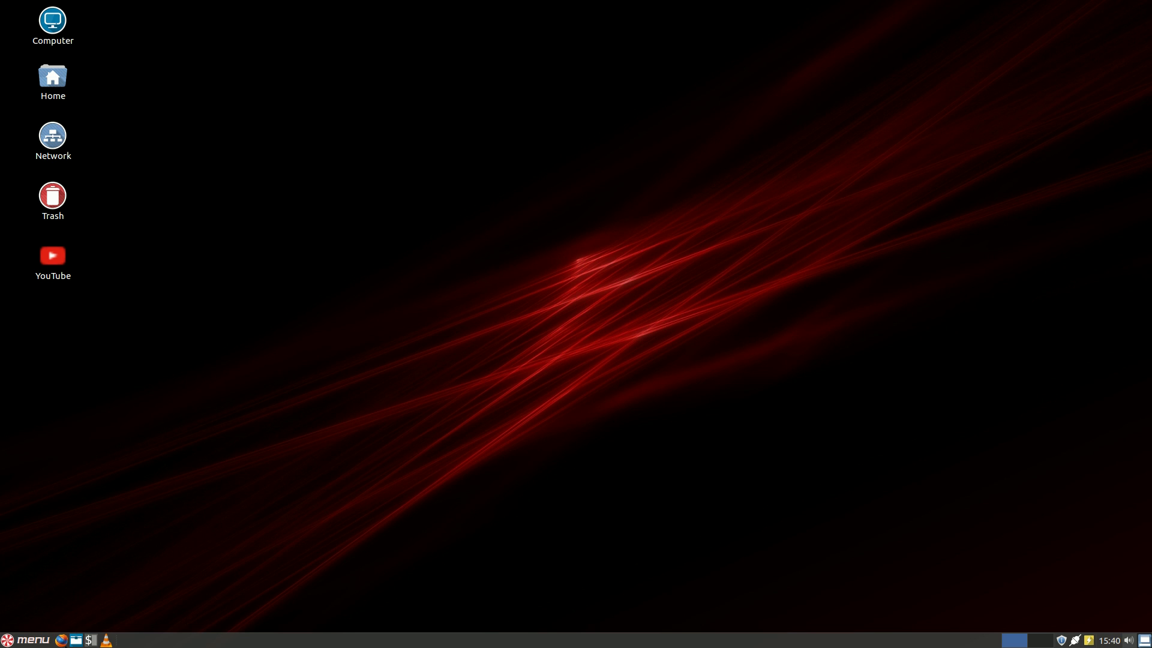
View the Accessories category in the applications menu and close the menu
left_click(33, 639)
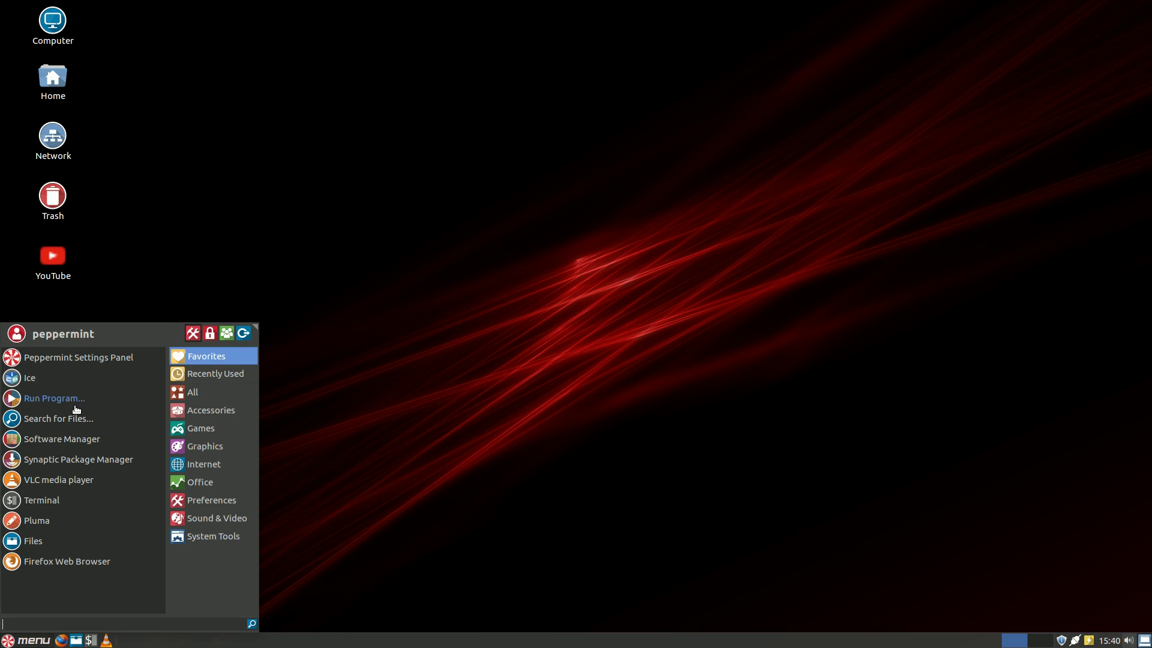
left_click(199, 412)
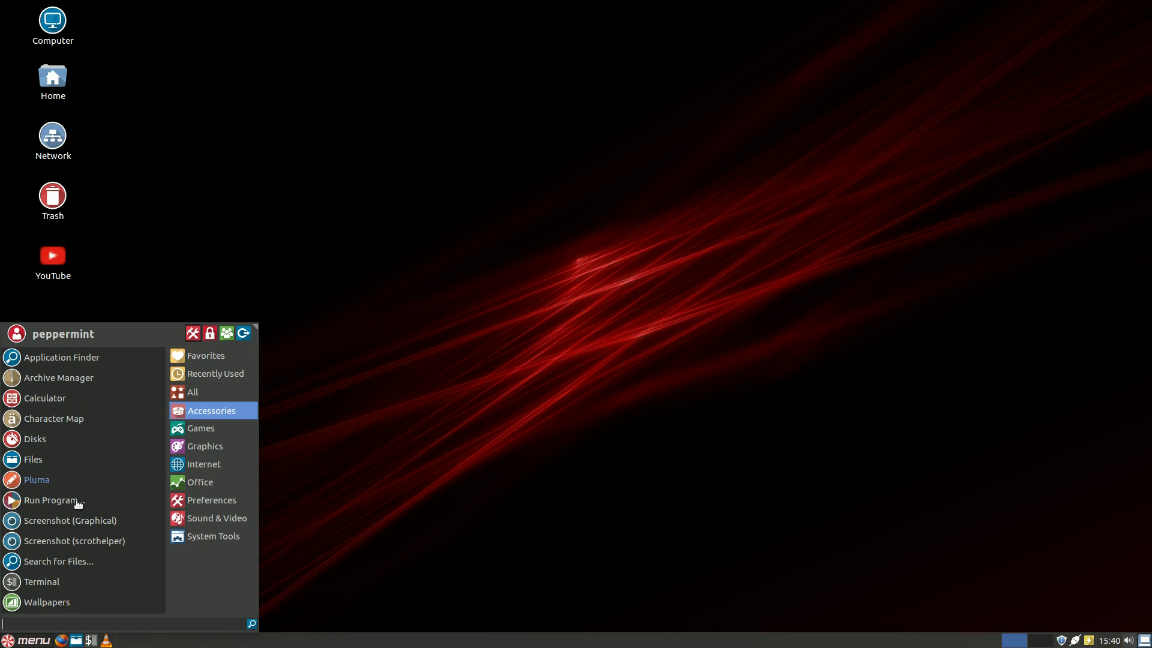
left_click(470, 211)
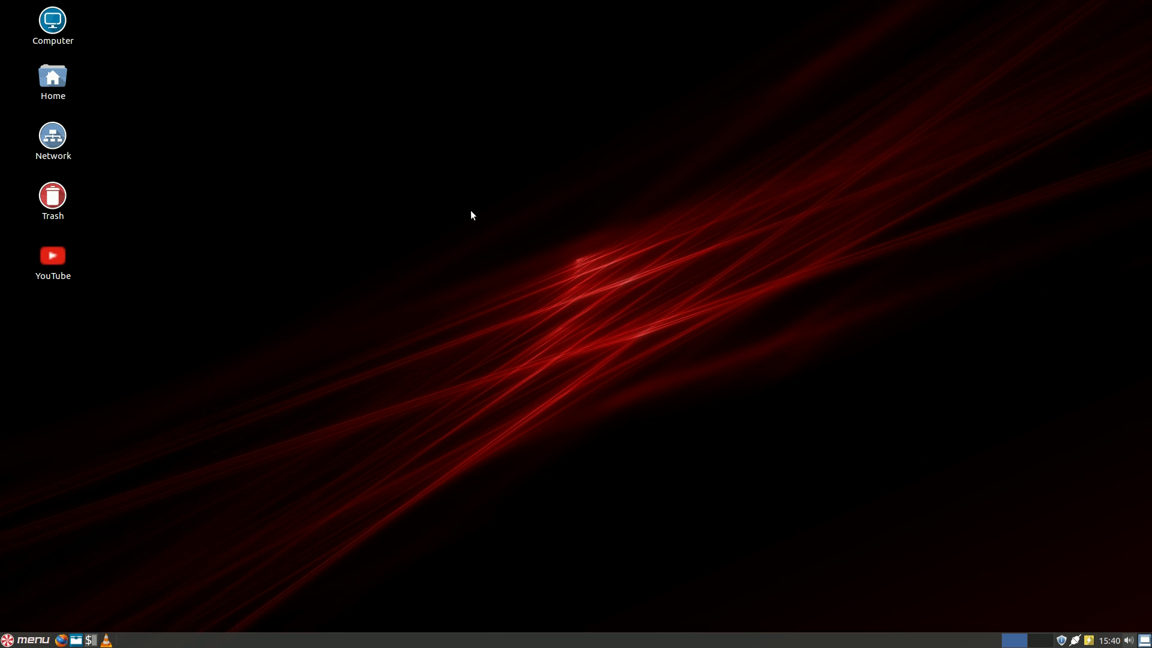